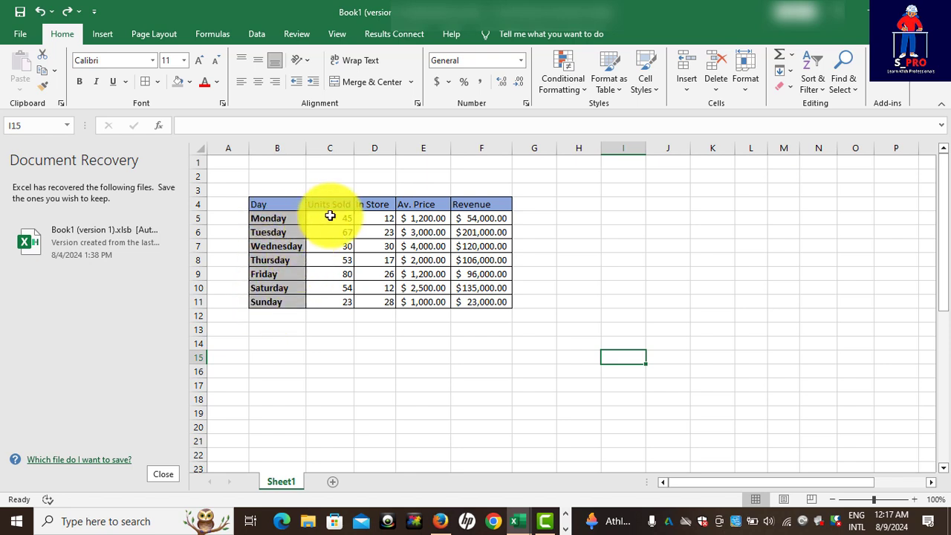
Examine the Units Sold, In Store, Av. Price and Revenue columns of the table and the formula in cell F5
drag(345, 217, 347, 301)
click(375, 205)
drag(376, 220, 389, 301)
drag(418, 217, 424, 302)
mouse_move(476, 220)
mouse_down()
mouse_move(477, 304)
mouse_move(486, 223)
mouse_up()
double_click(470, 220)
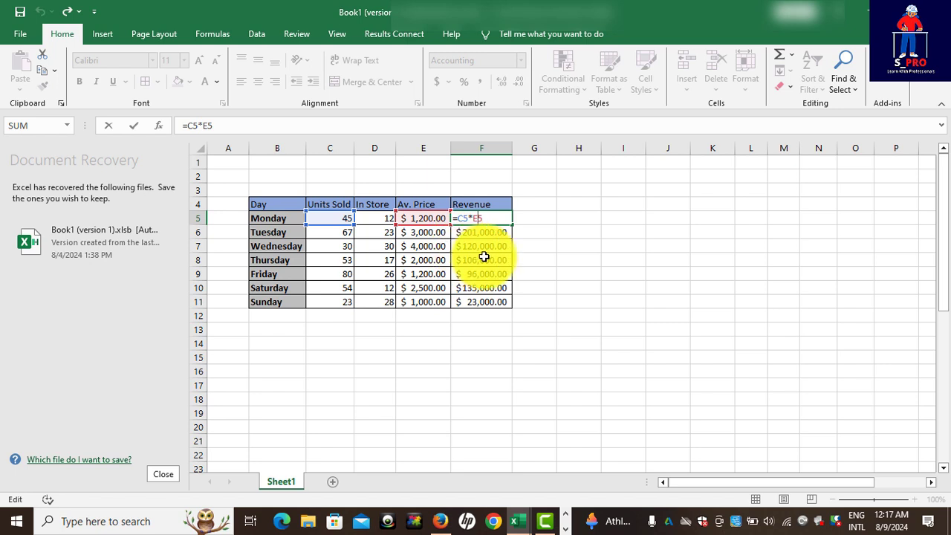
key(Escape)
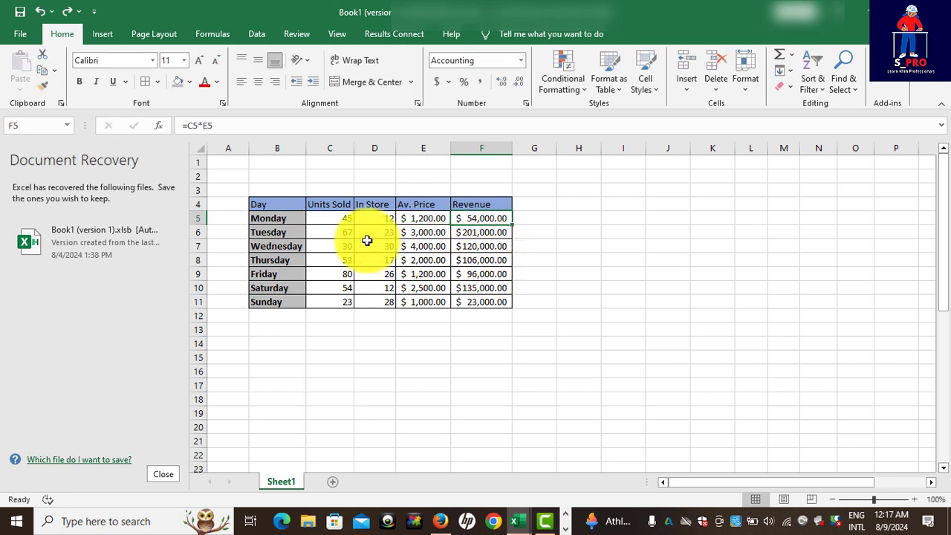
Copy the sales table B4:F11 and paste it with its formatting at cell J4
click(256, 207)
drag(273, 210, 473, 304)
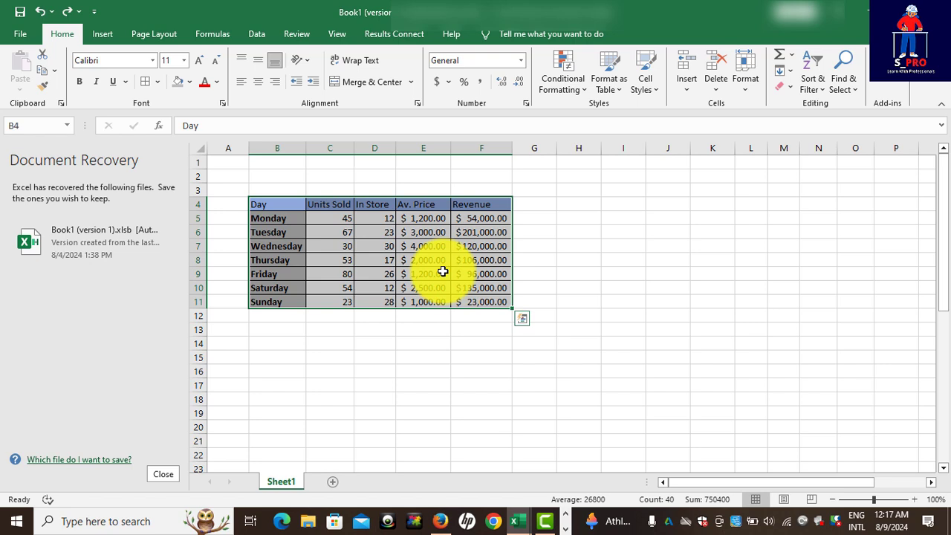
right_click(441, 271)
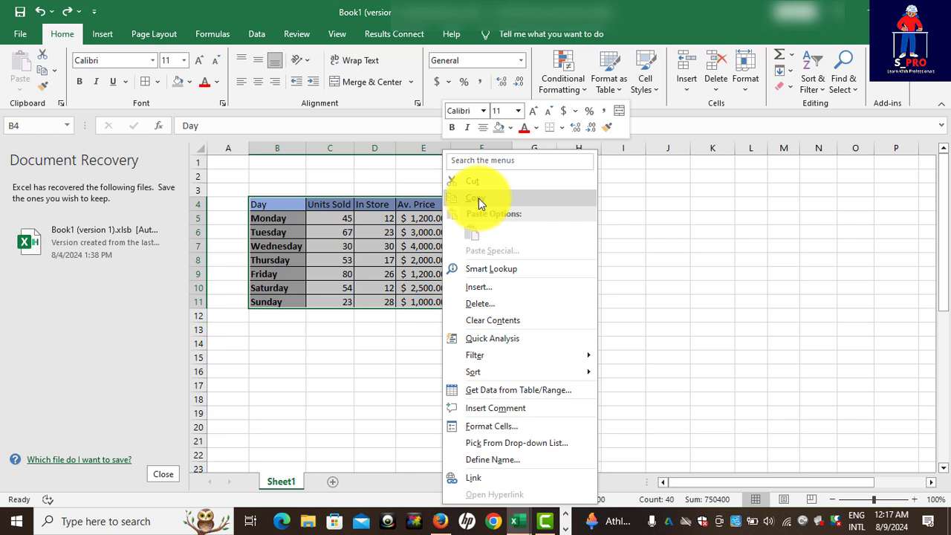
click(479, 197)
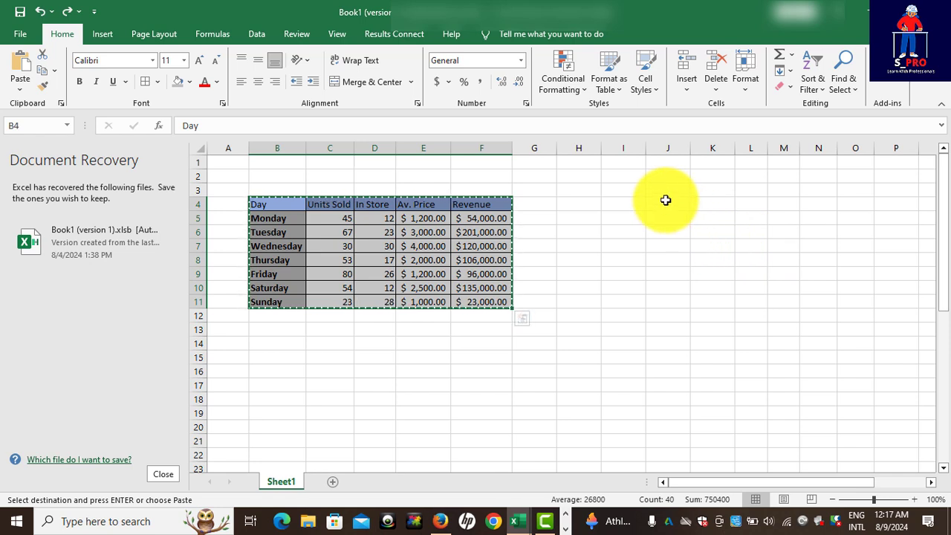
click(665, 202)
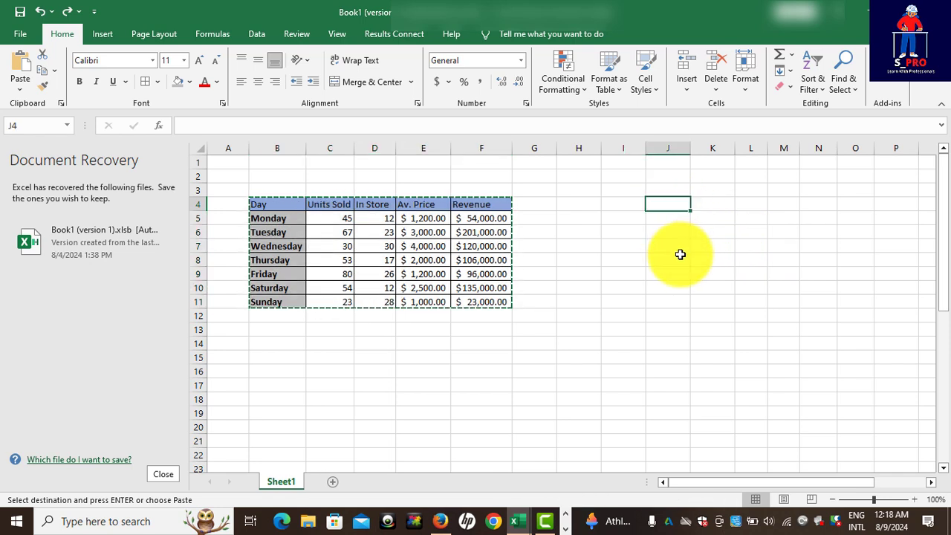
right_click(669, 205)
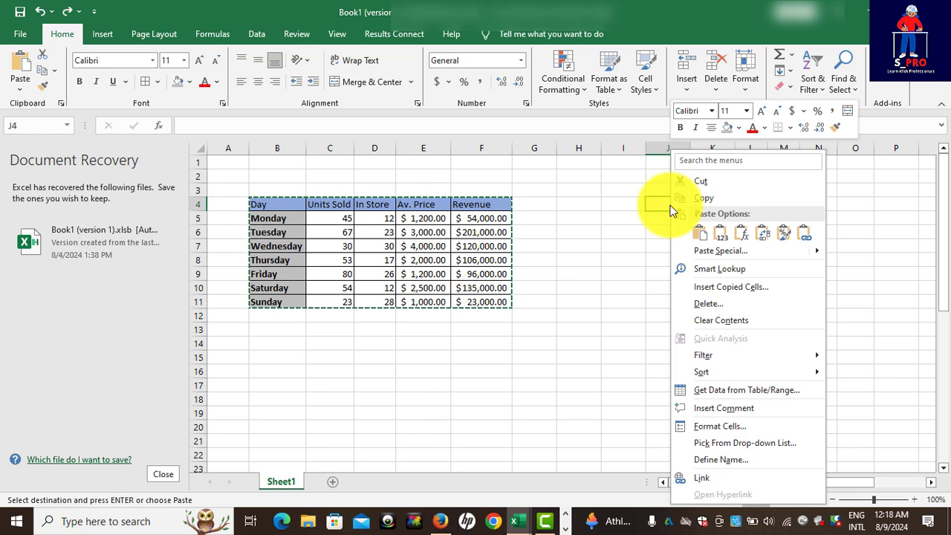
click(699, 233)
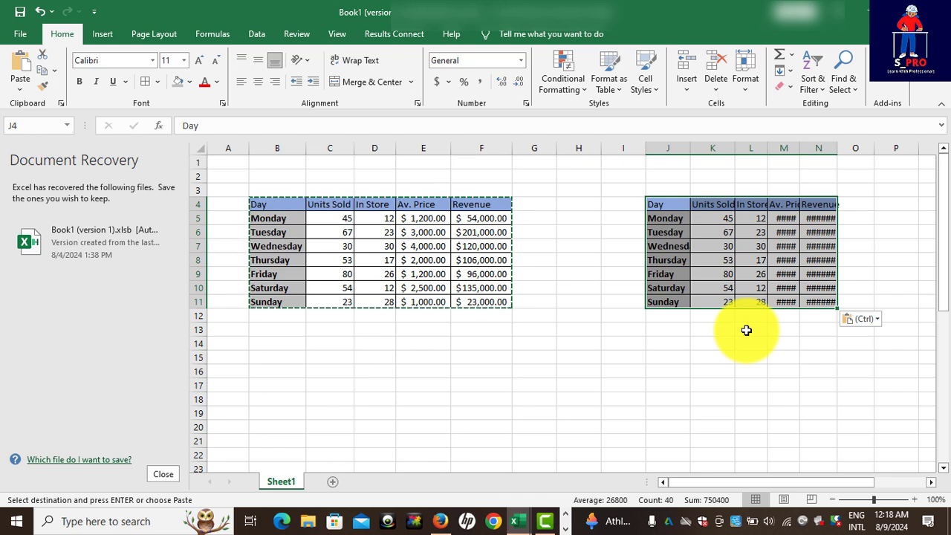
Autofit the width of all columns in the sheet and clear the copy marquee
click(781, 329)
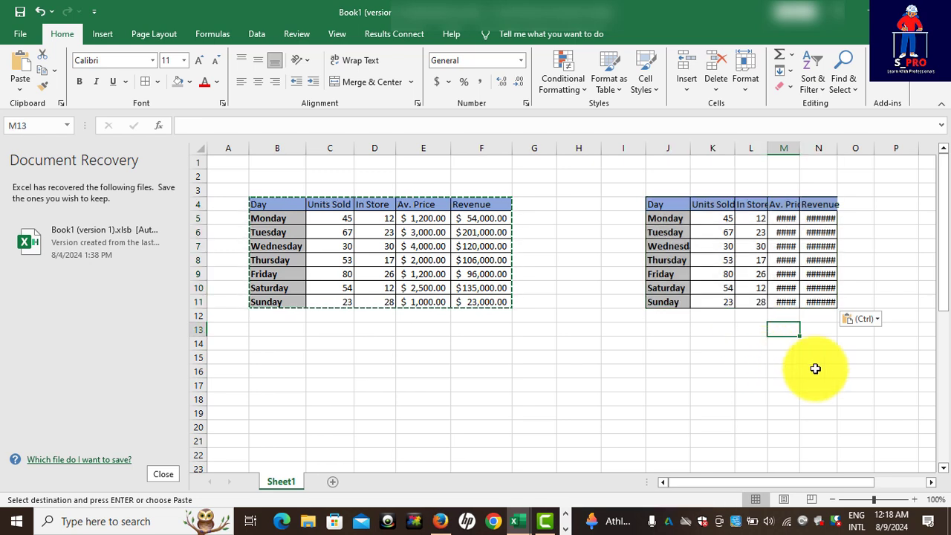
double_click(837, 147)
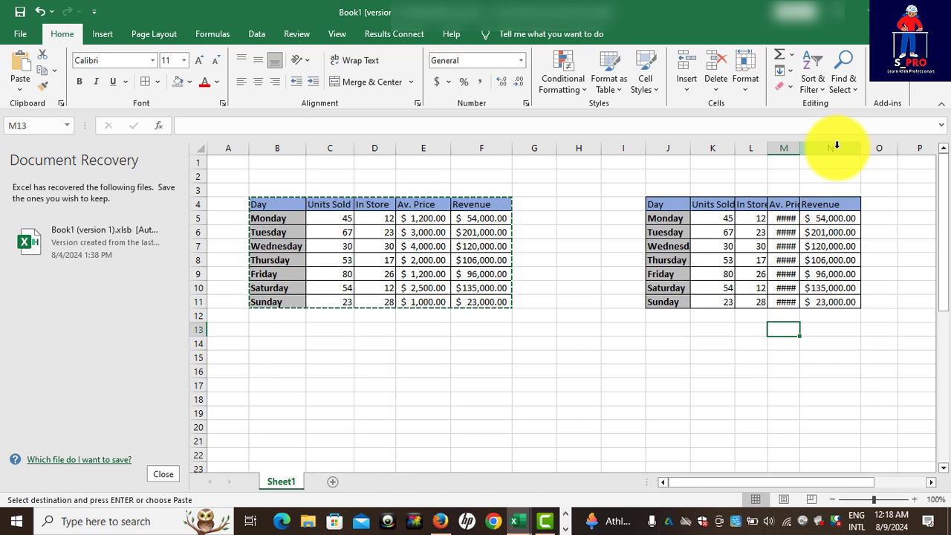
key(ctrl+z)
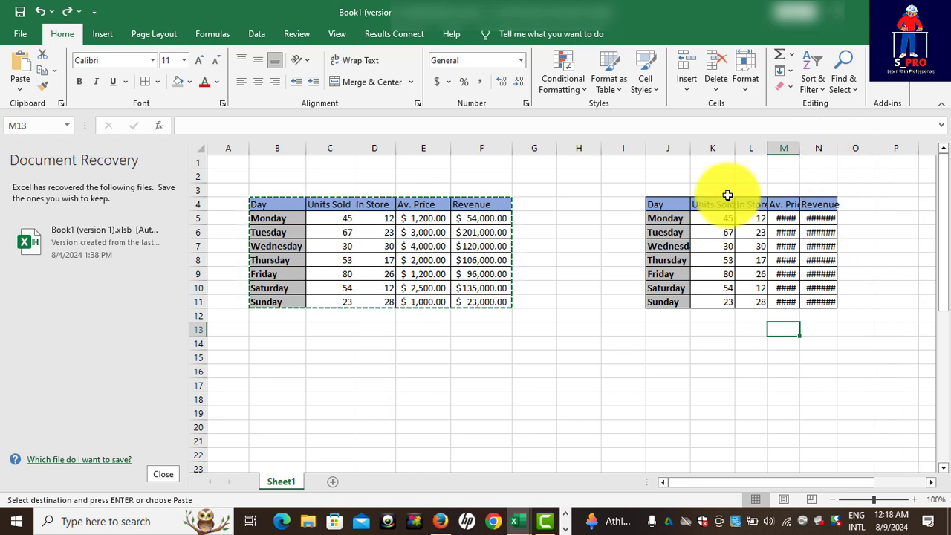
click(200, 148)
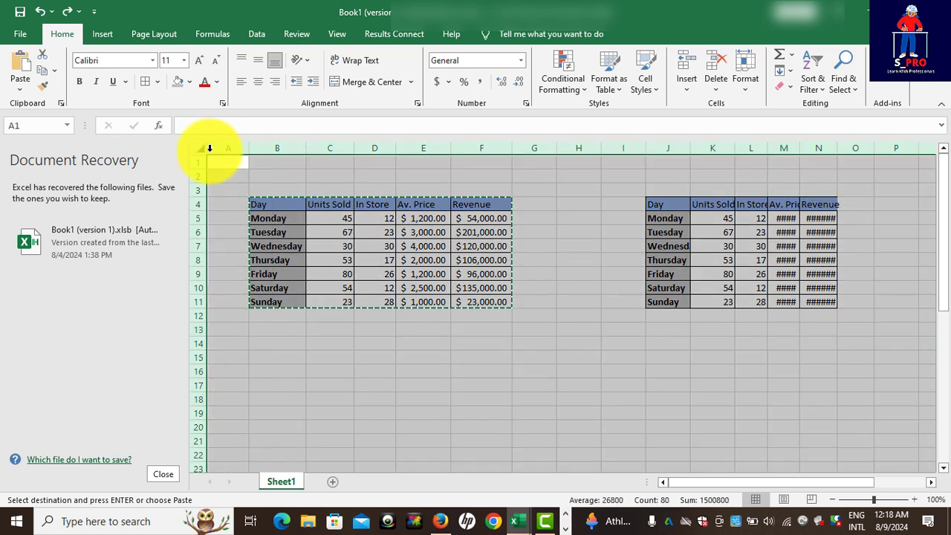
double_click(304, 147)
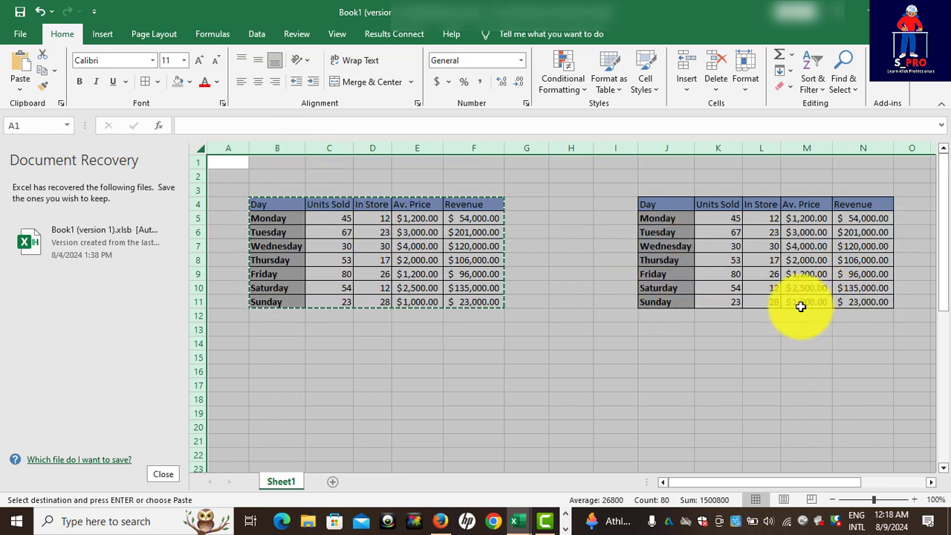
click(569, 274)
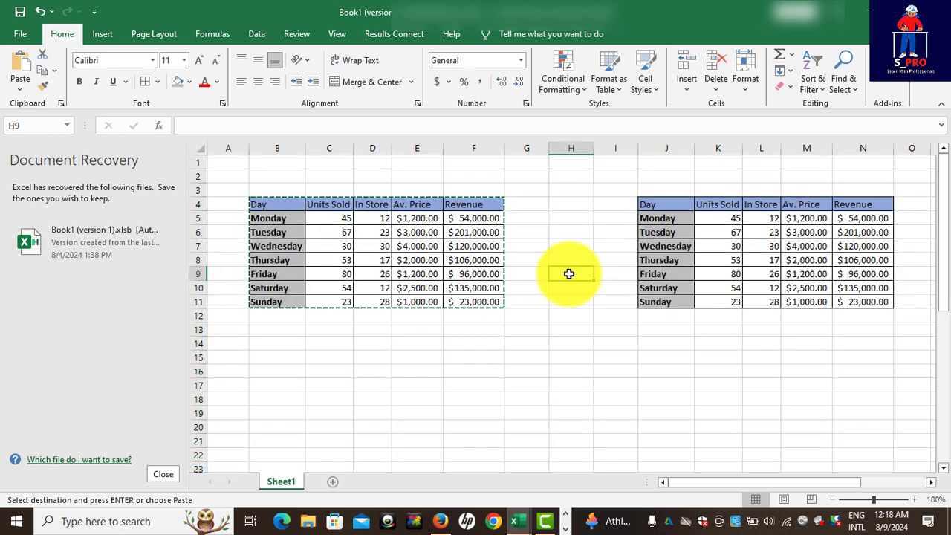
key(Escape)
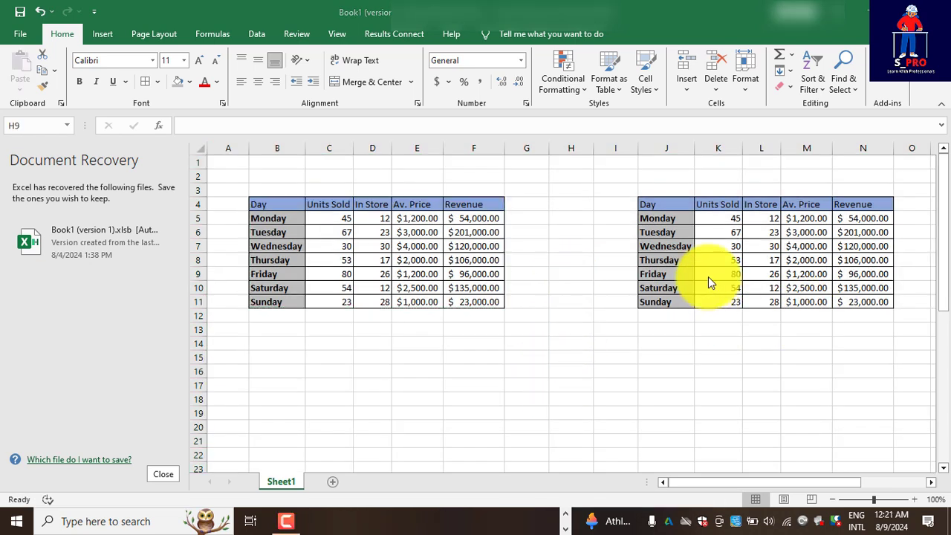
Delete the contents of the pasted table in J4:N11, leaving its formatting in place
drag(654, 206, 866, 298)
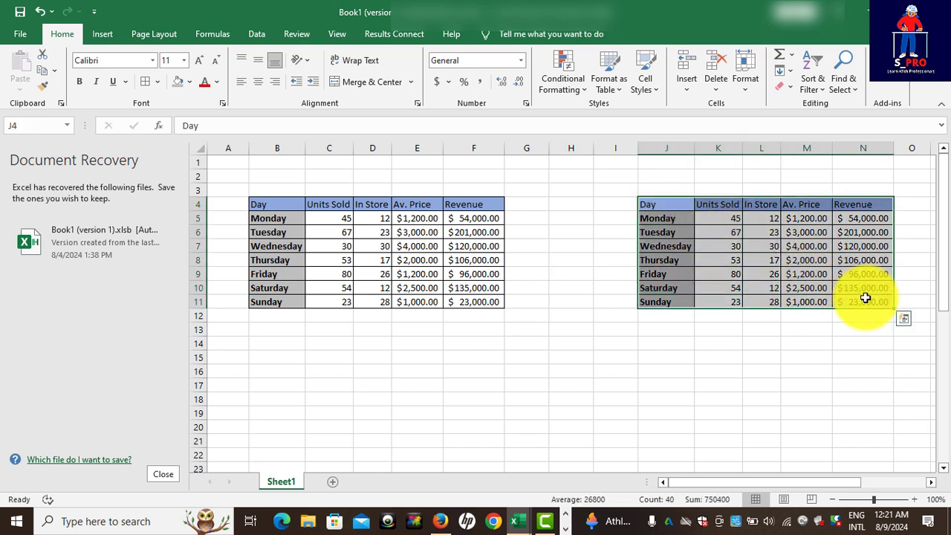
click(865, 298)
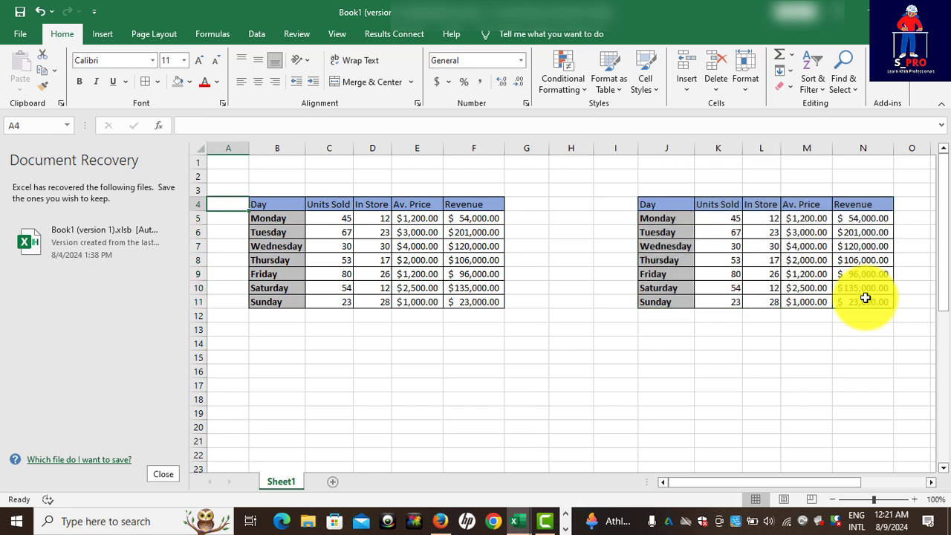
drag(664, 204, 852, 306)
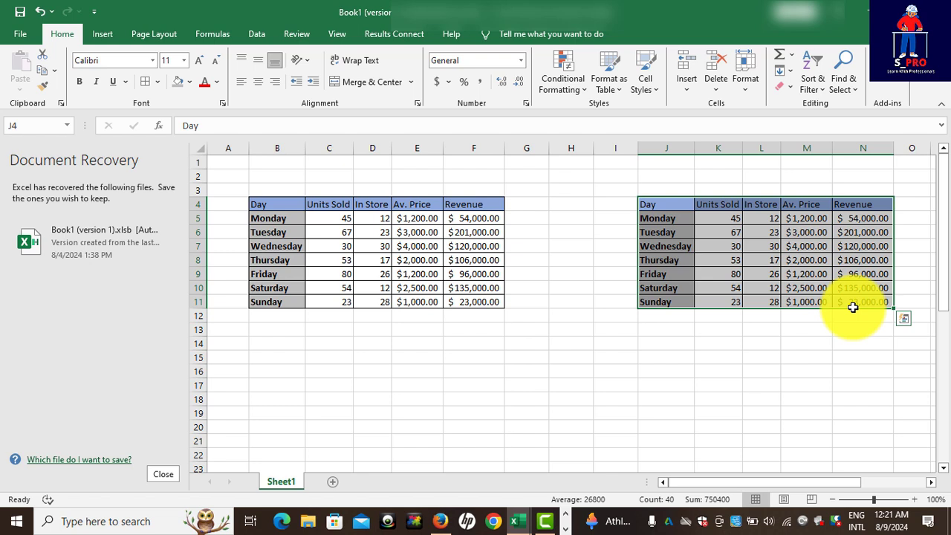
key(Delete)
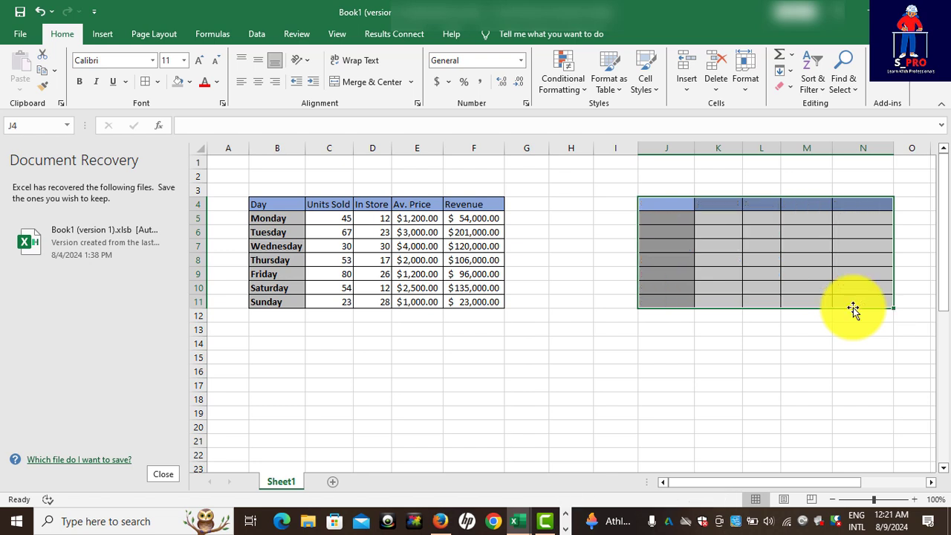
click(650, 318)
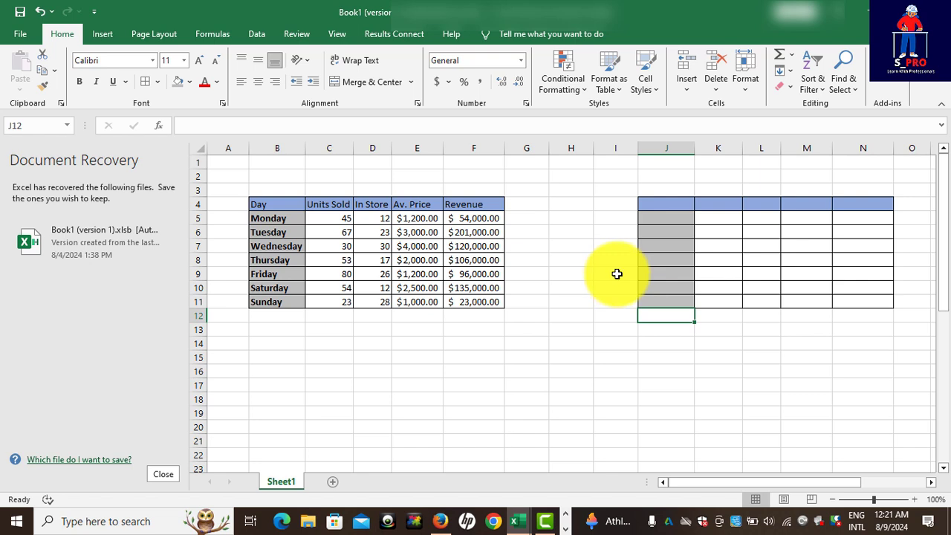
Undo the content deletion, the column autofit, the pasted table and the table borders, and clear the copy marquee
key(ctrl+z)
key(ctrl+z)
key(ctrl+z)
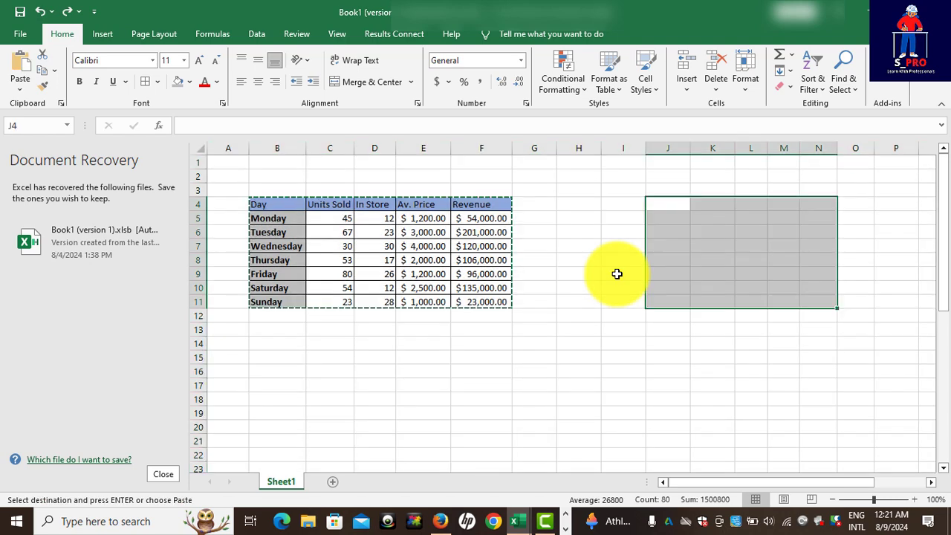
key(ctrl+z)
click(585, 314)
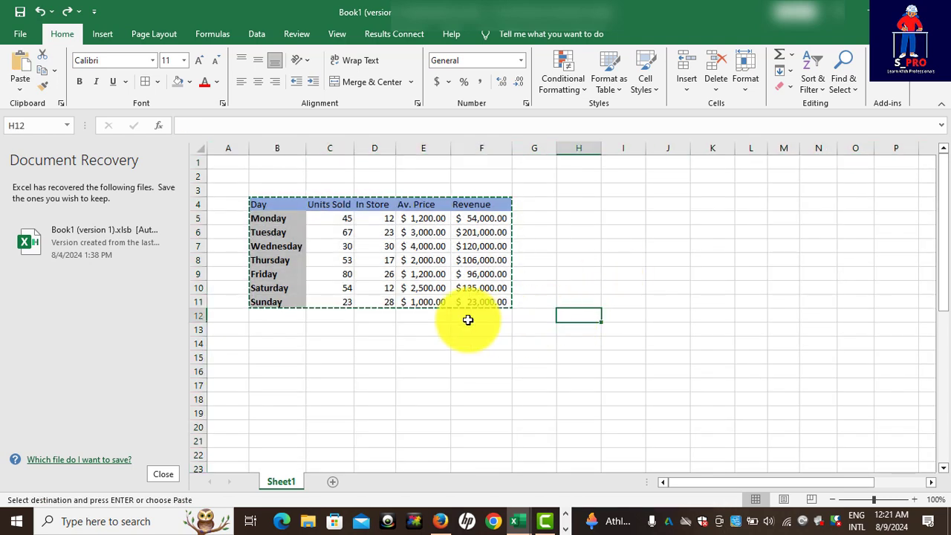
click(411, 339)
key(Escape)
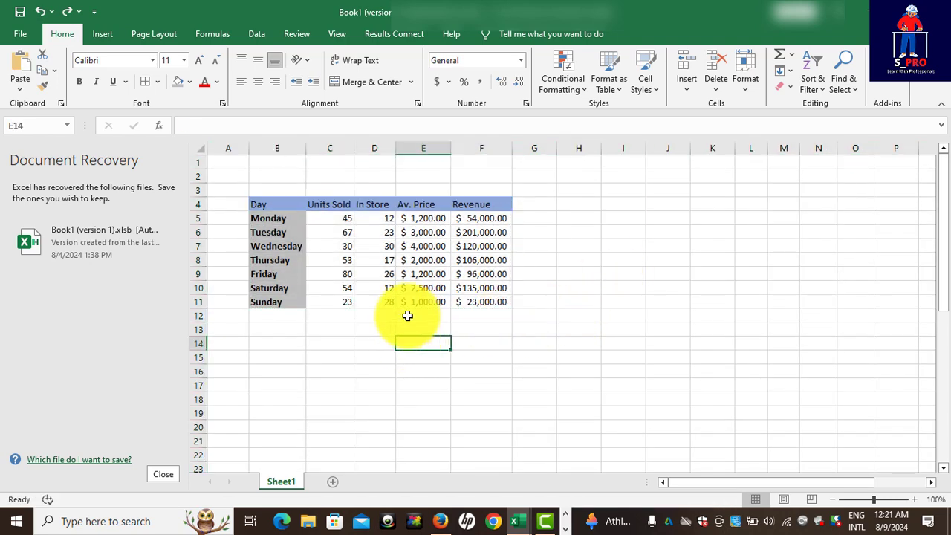
Apply all borders to the sales table in B4:F11
drag(257, 206, 482, 302)
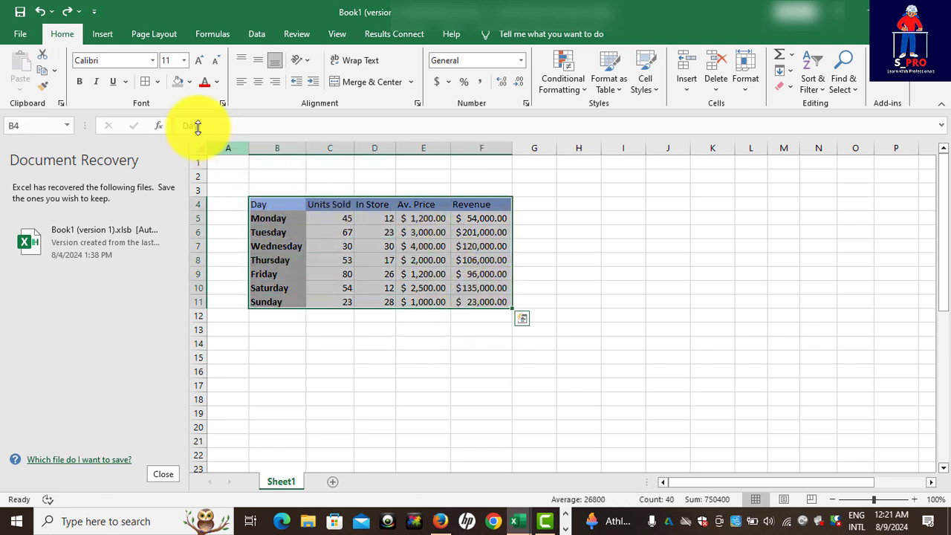
click(144, 82)
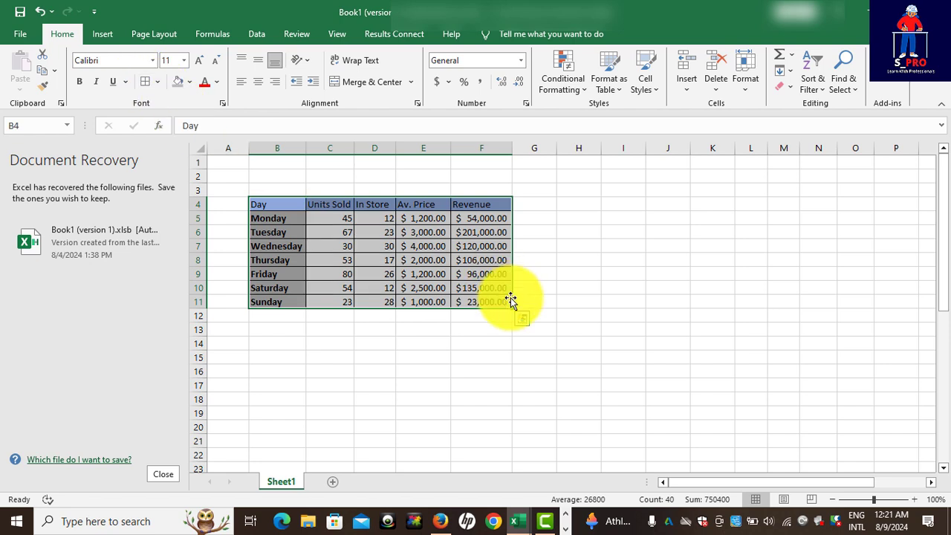
Copy the sales table B4:F11 and paste it transposed at cell I4
right_click(424, 268)
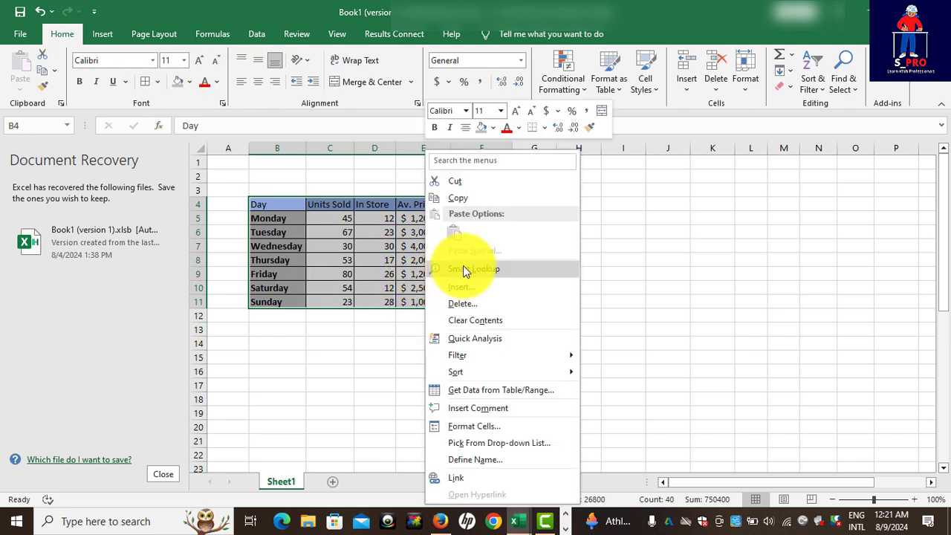
click(464, 198)
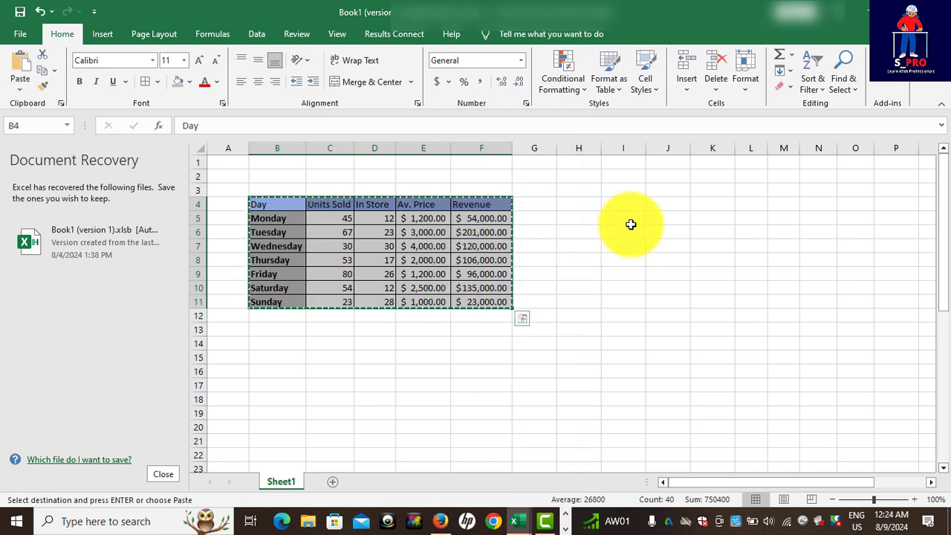
click(632, 205)
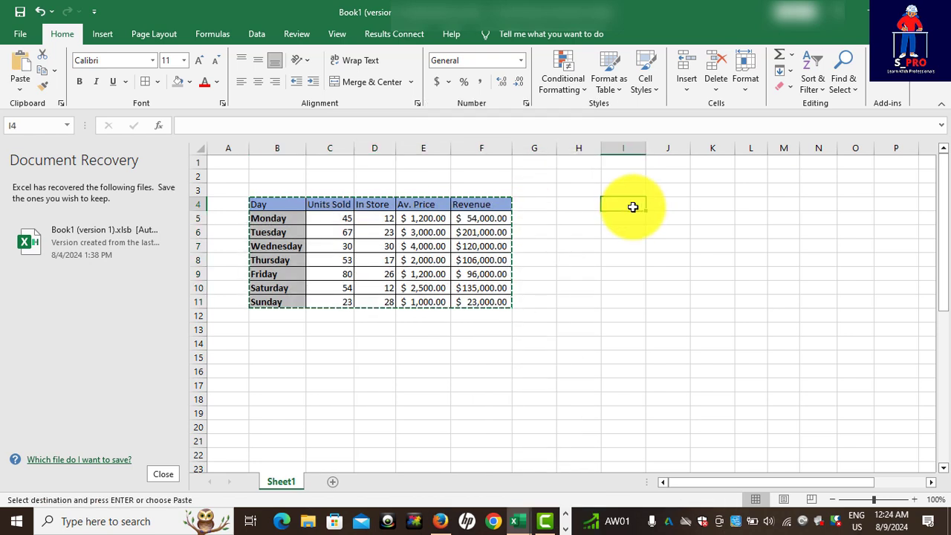
right_click(632, 205)
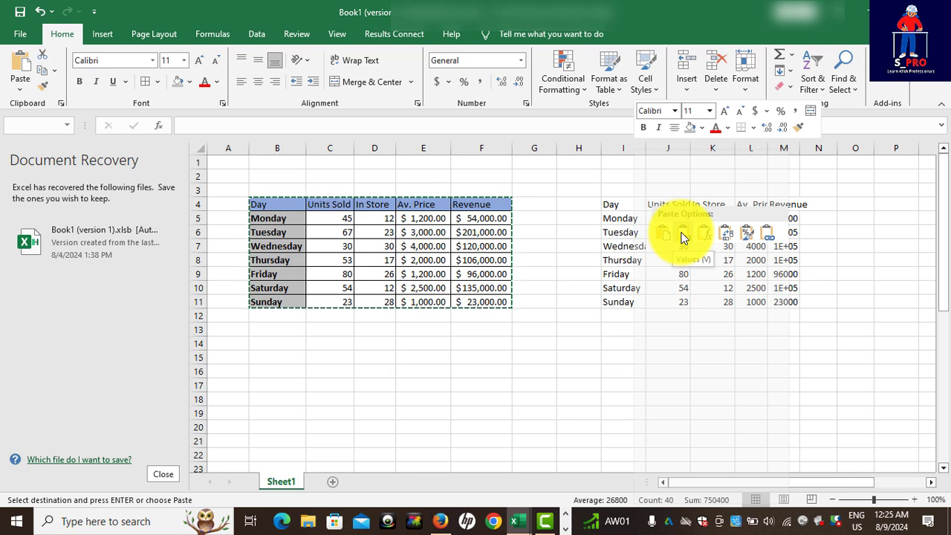
click(727, 241)
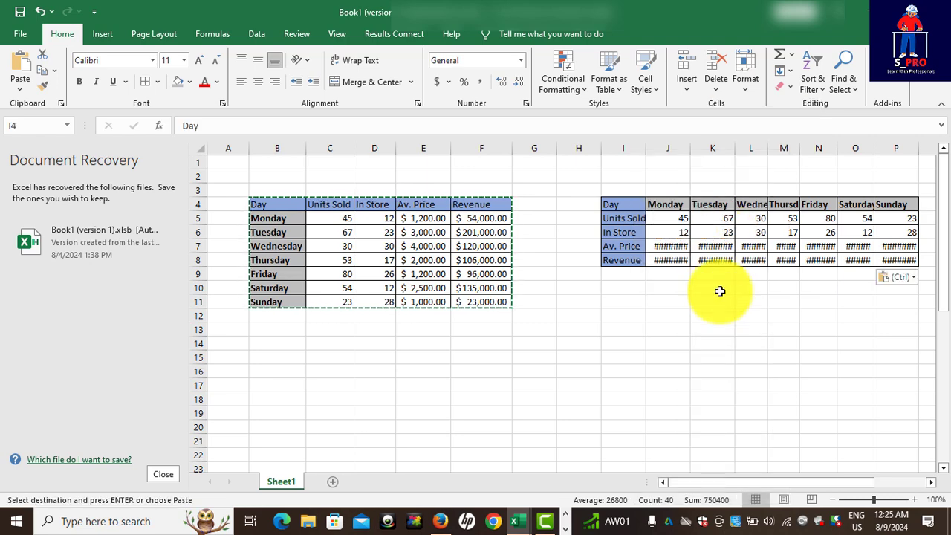
scroll(629, 297, down, 2)
scroll(629, 298, down, 2)
scroll(676, 294, up, 3)
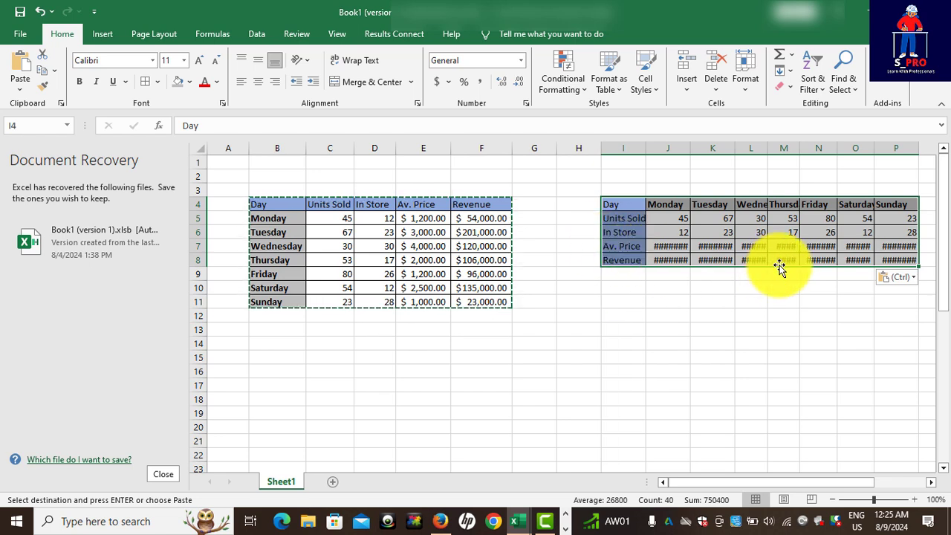
Autofit all columns in the sheet to their contents and look over the transposed table
click(199, 148)
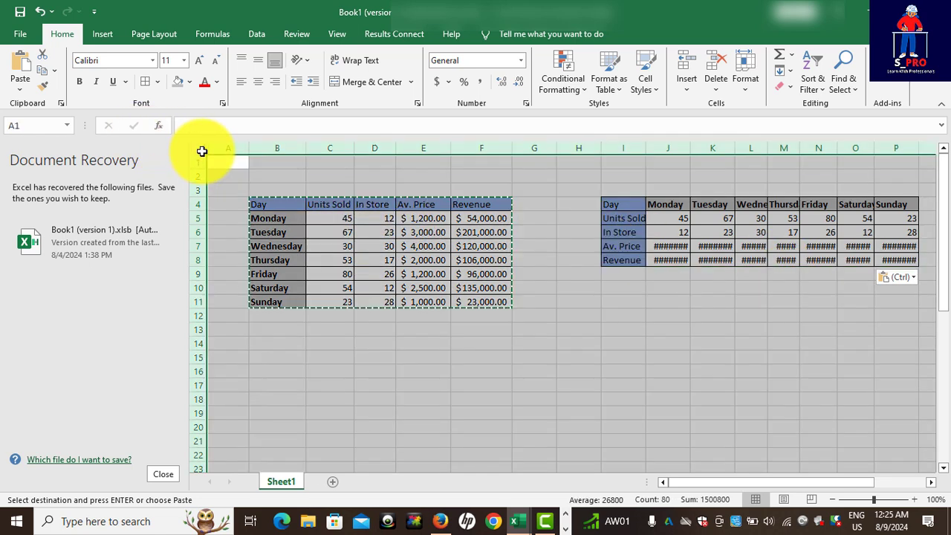
double_click(449, 148)
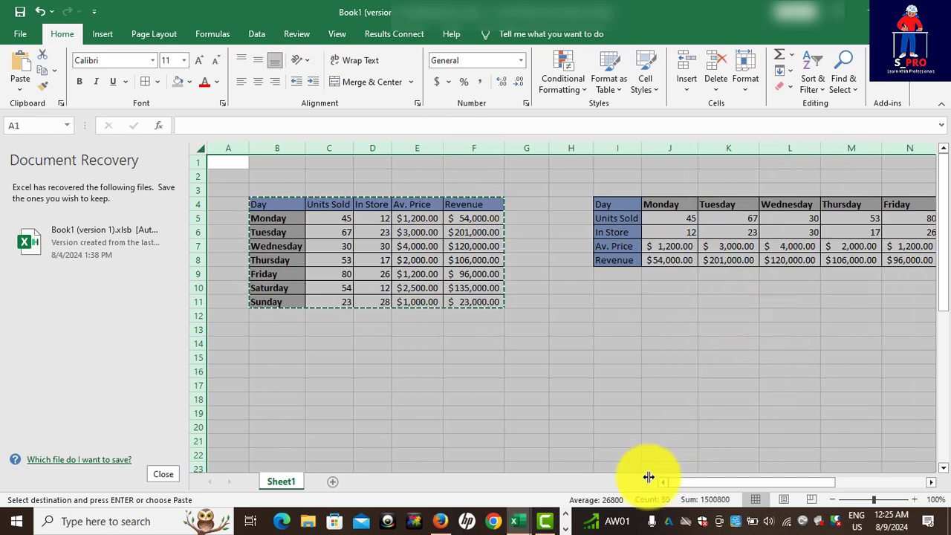
mouse_move(690, 484)
mouse_down()
mouse_move(720, 486)
mouse_move(699, 486)
mouse_up()
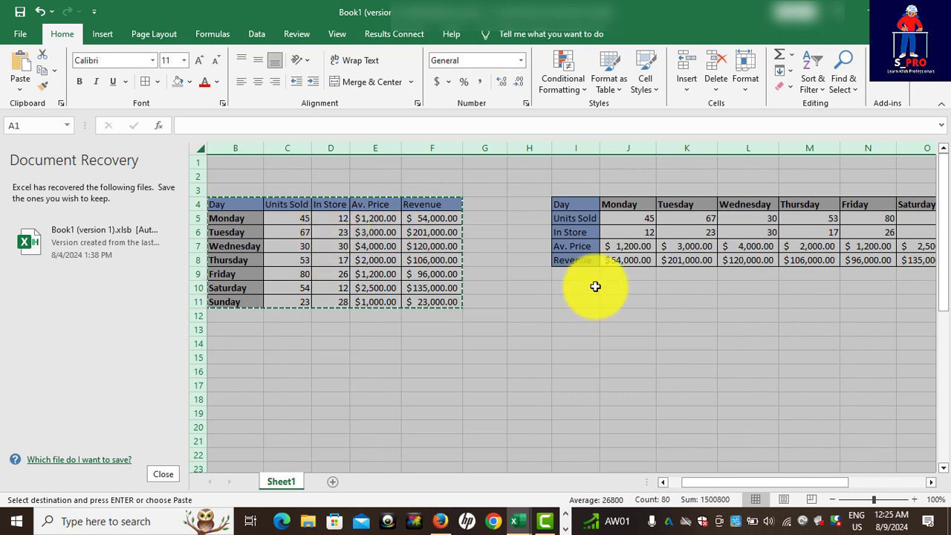
drag(689, 484, 674, 482)
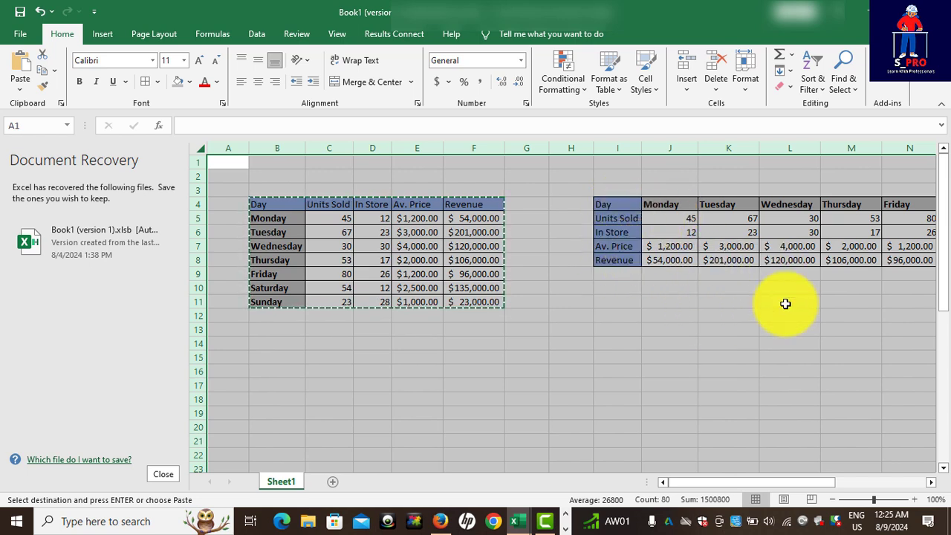
Undo the column autofit and the transposed paste at I4
mouse_move(712, 483)
mouse_down()
mouse_move(753, 471)
mouse_move(721, 471)
mouse_up()
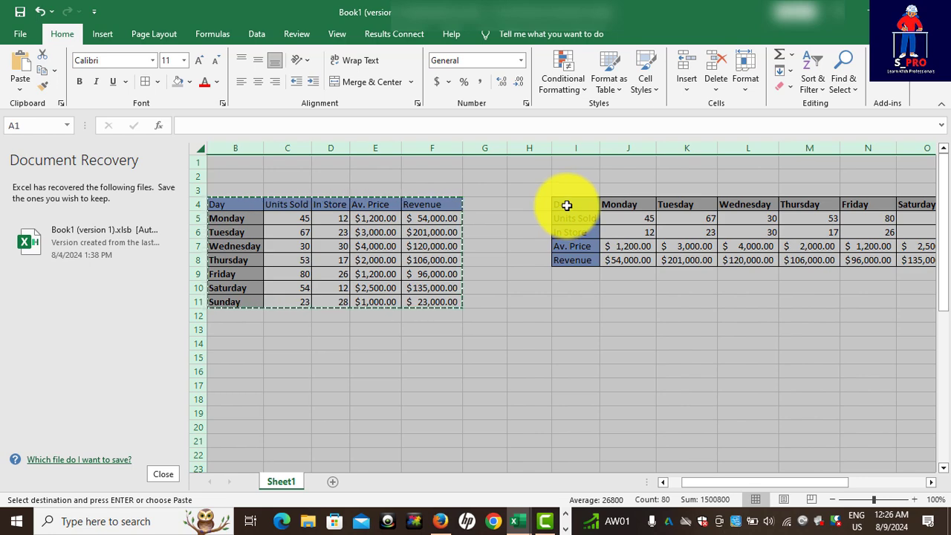
key(ctrl+z)
key(ctrl+z)
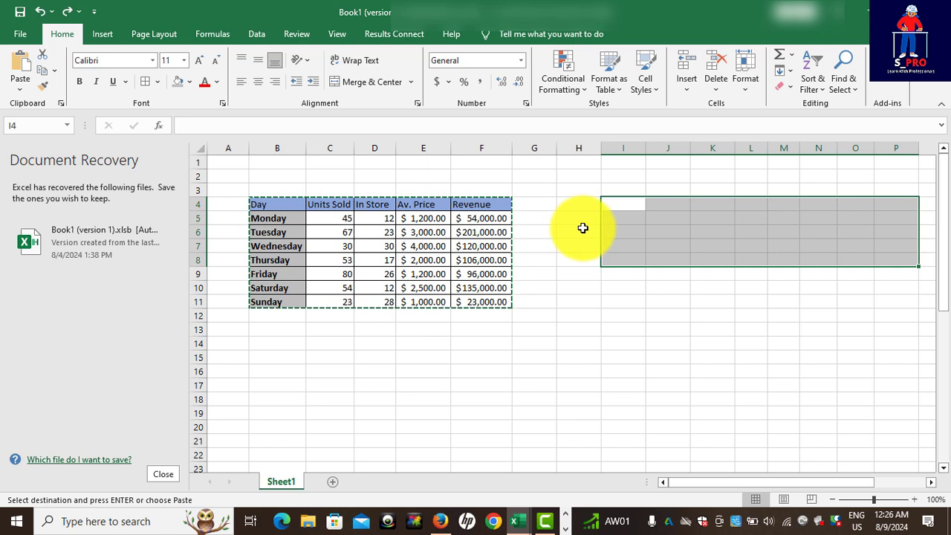
click(605, 276)
click(256, 201)
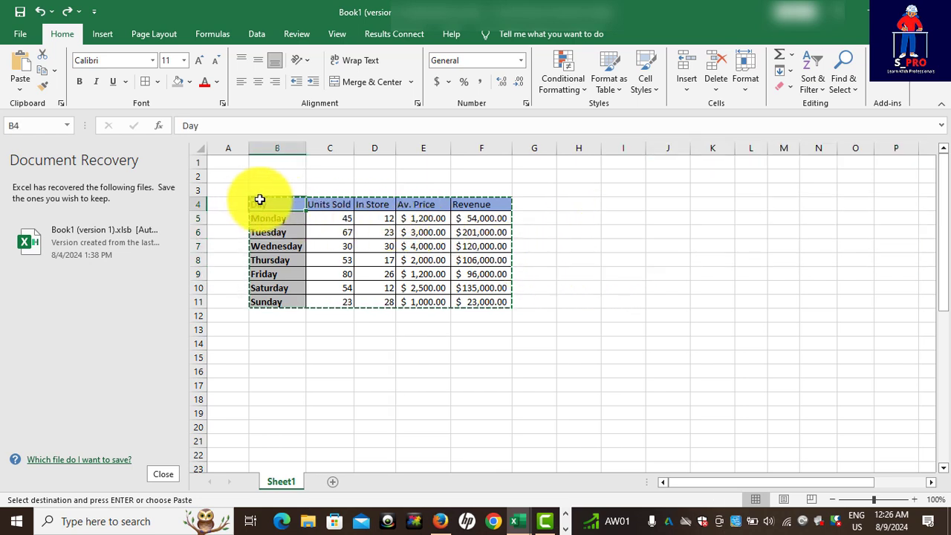
drag(257, 203, 486, 300)
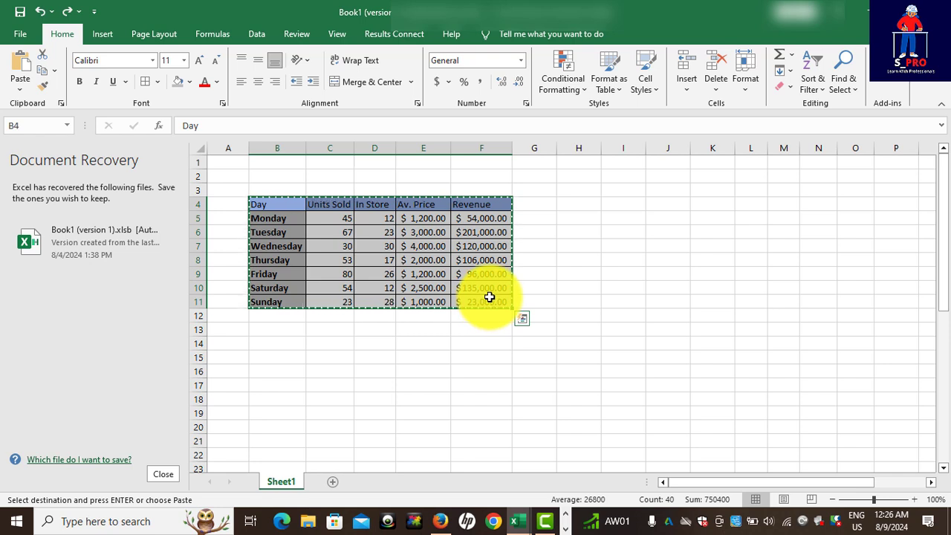
key(ctrl+q)
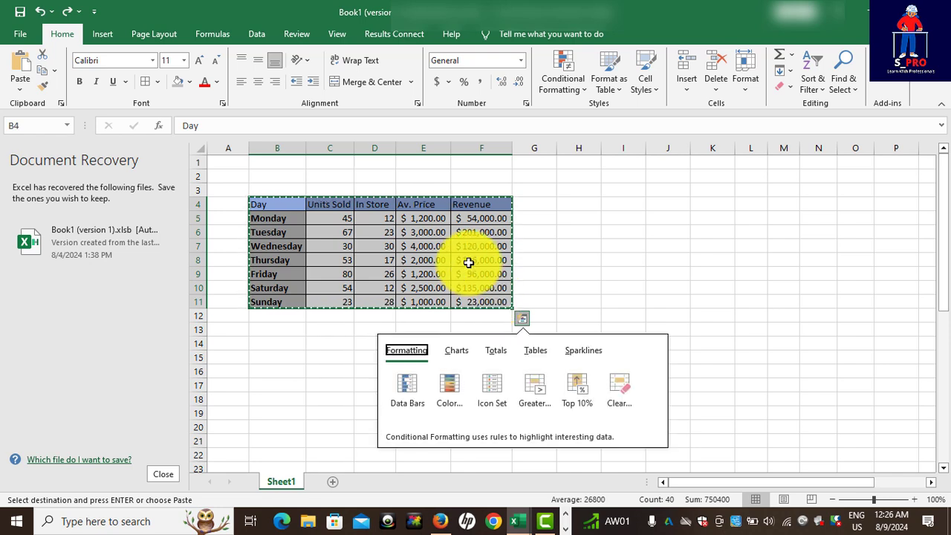
click(555, 236)
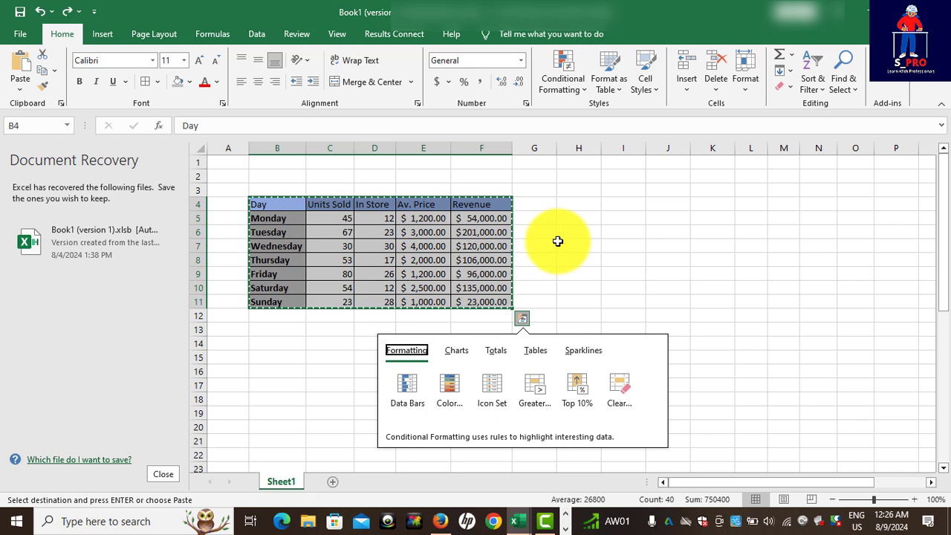
click(588, 204)
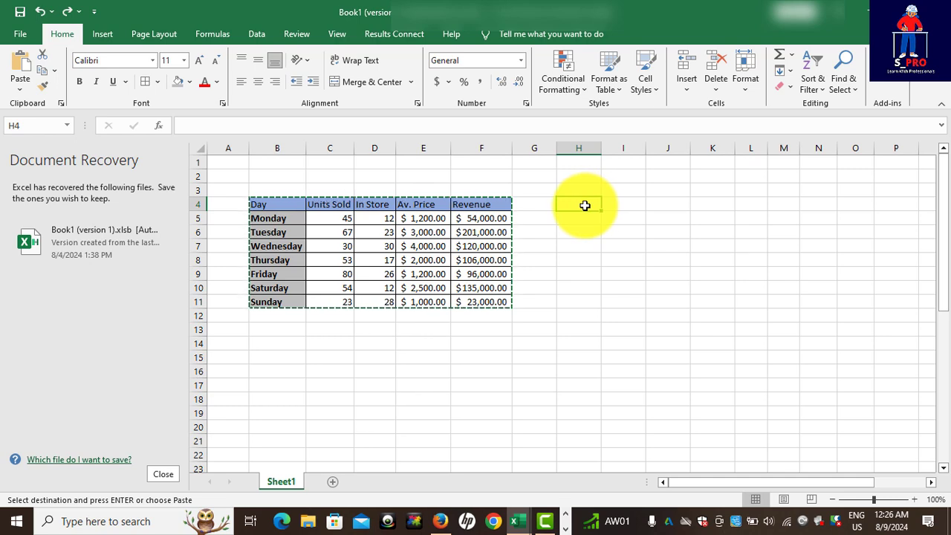
right_click(585, 206)
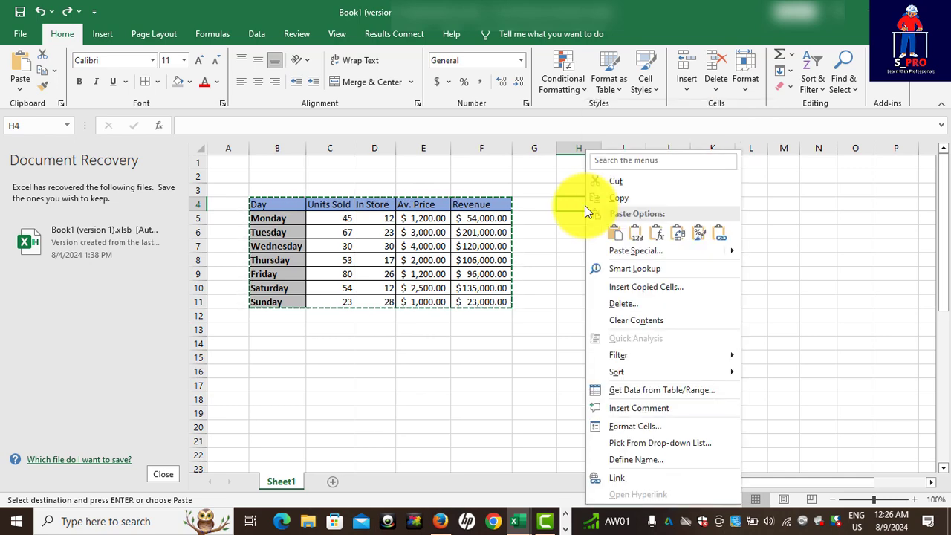
key(Escape)
right_click(585, 210)
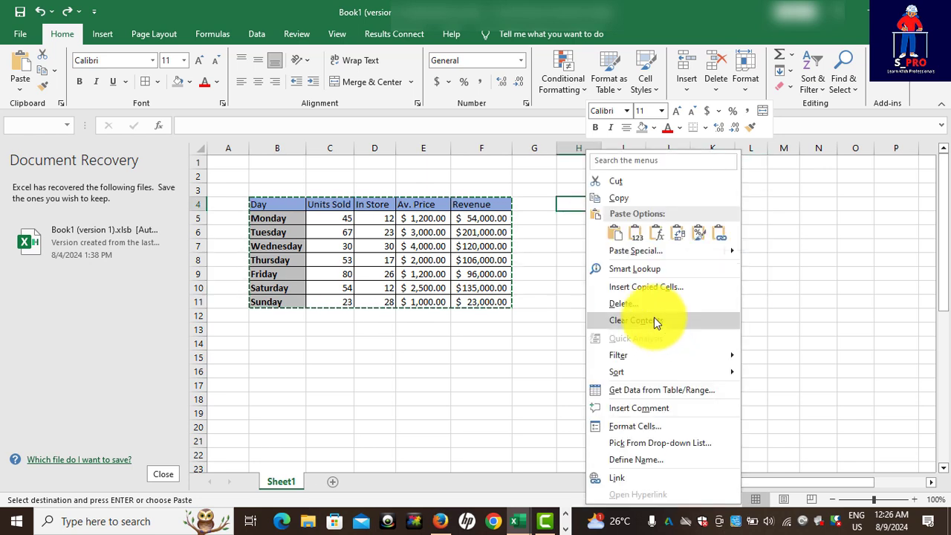
click(546, 294)
click(562, 272)
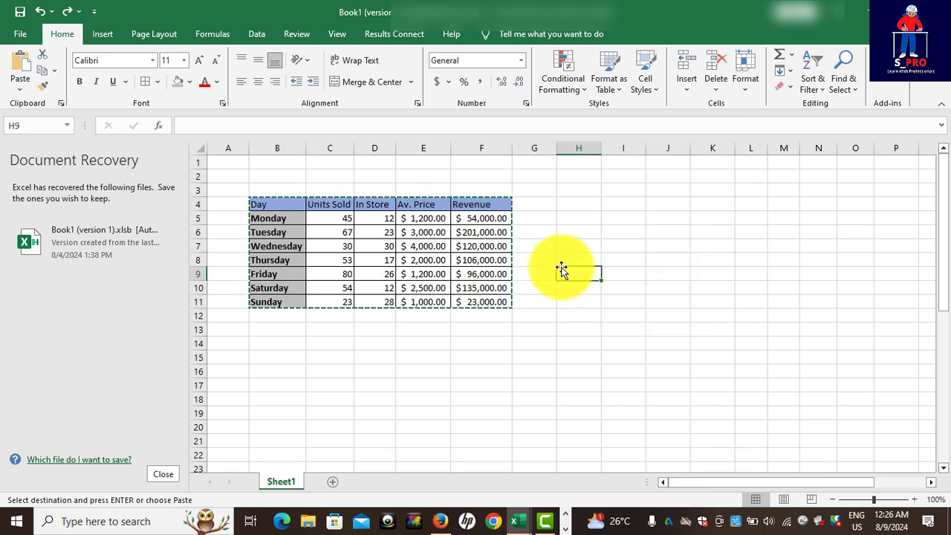
key(Escape)
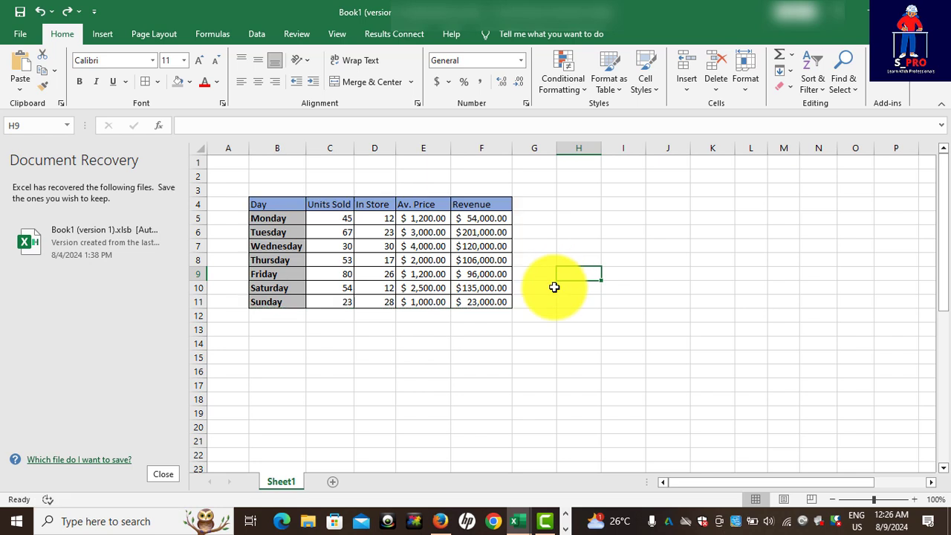
Add a new worksheet and copy the sales table B4:F11 from Sheet1
click(333, 481)
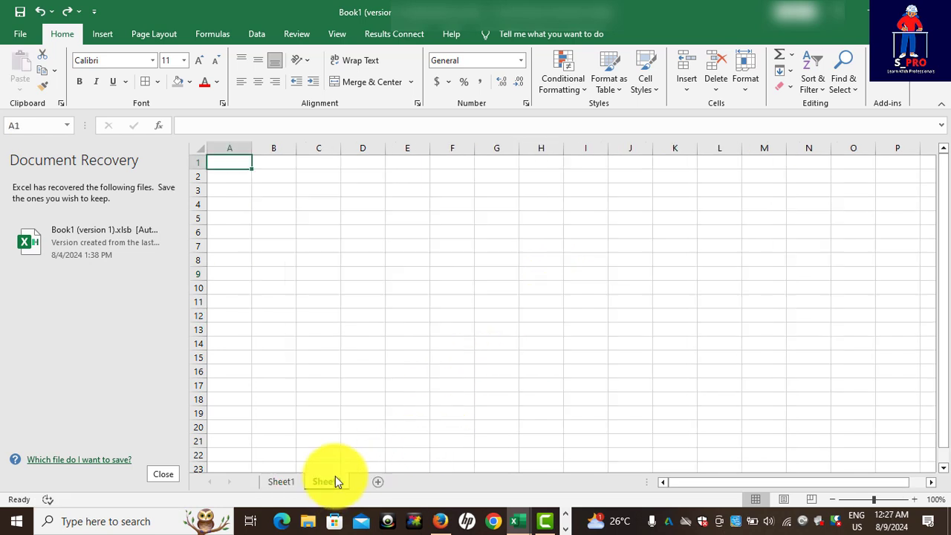
click(281, 481)
drag(260, 203, 468, 300)
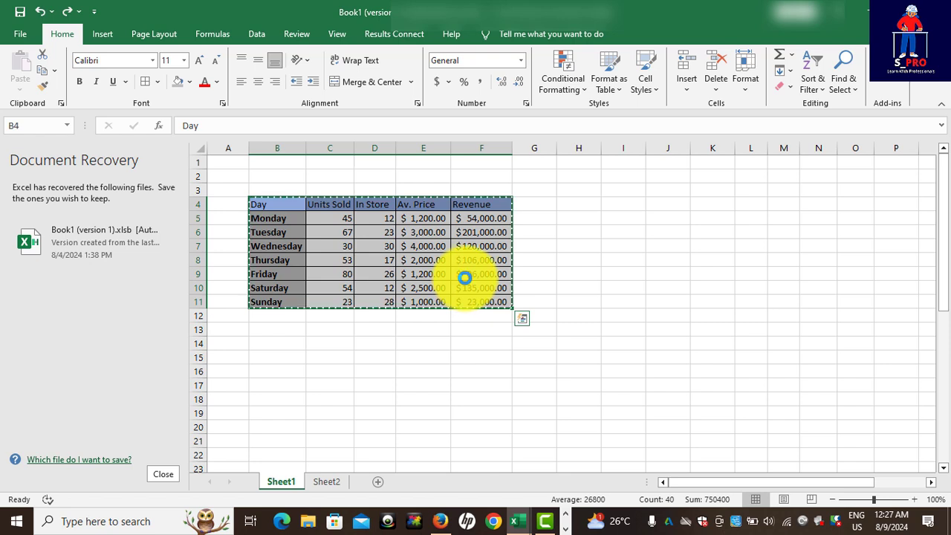
key(ctrl+c)
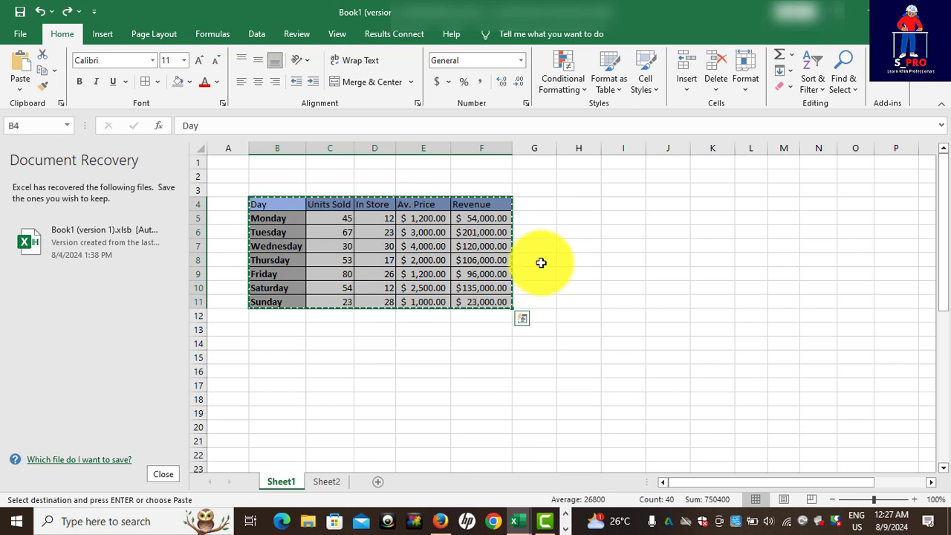
Paste the copied sales table as links to the source cells, starting at cell D4 of Sheet2
click(325, 482)
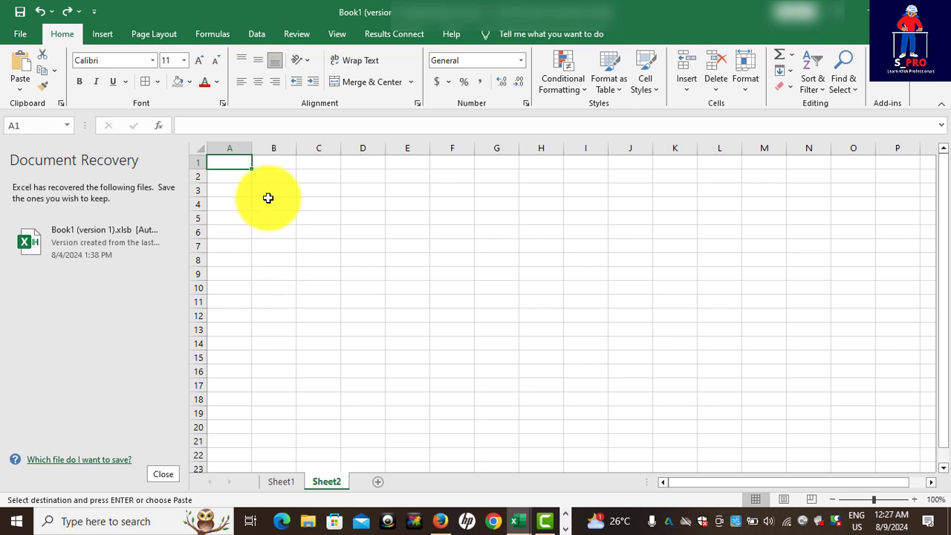
click(329, 204)
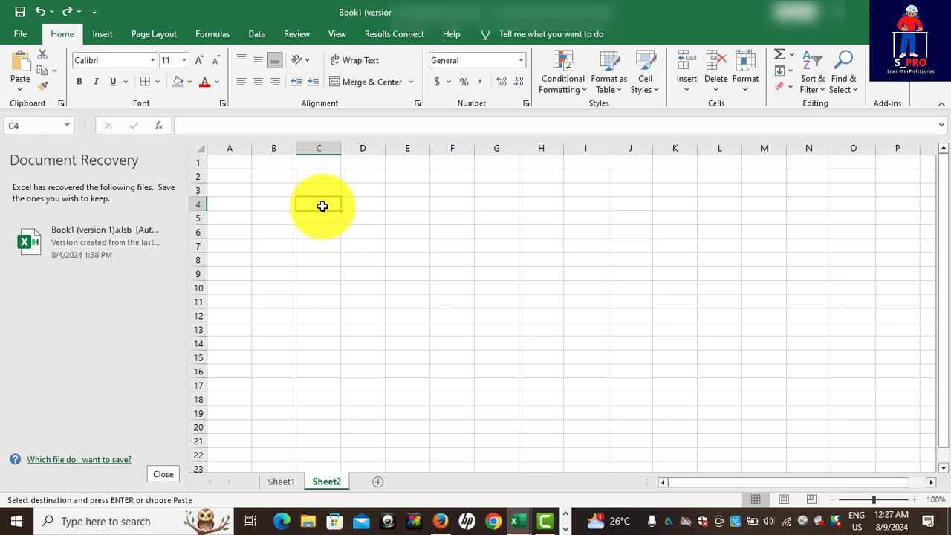
click(348, 205)
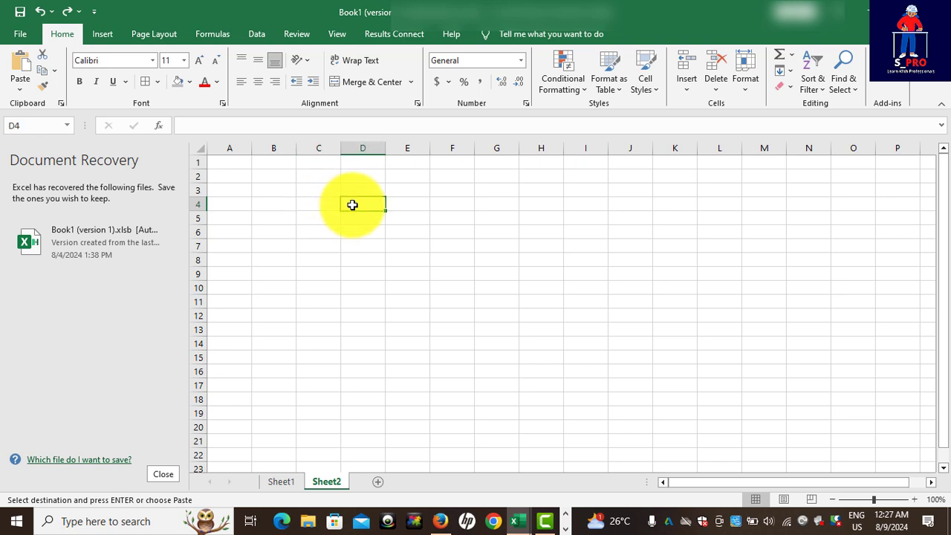
right_click(352, 205)
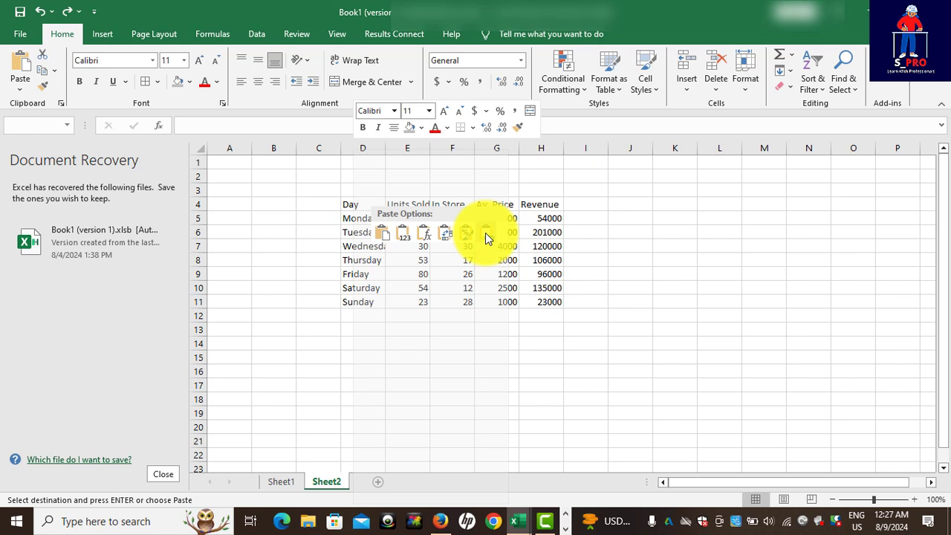
click(485, 232)
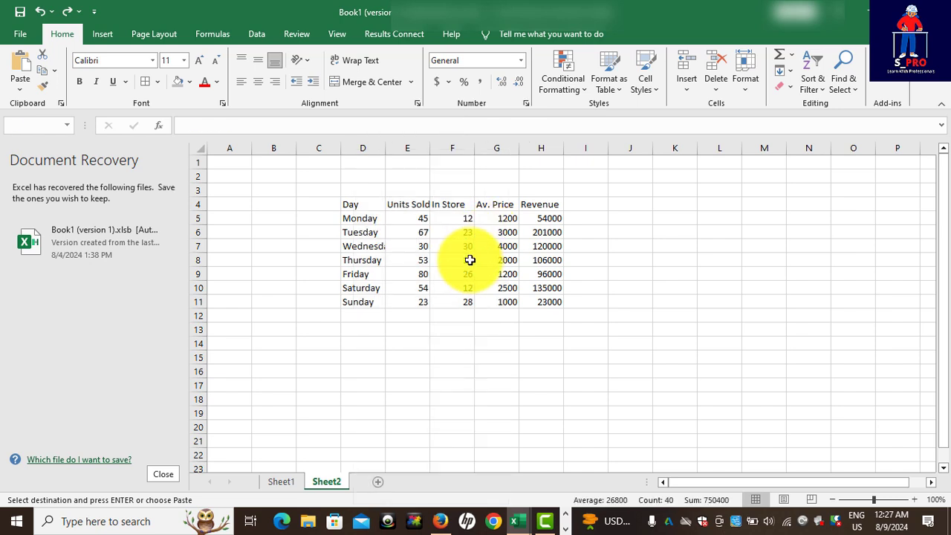
click(485, 356)
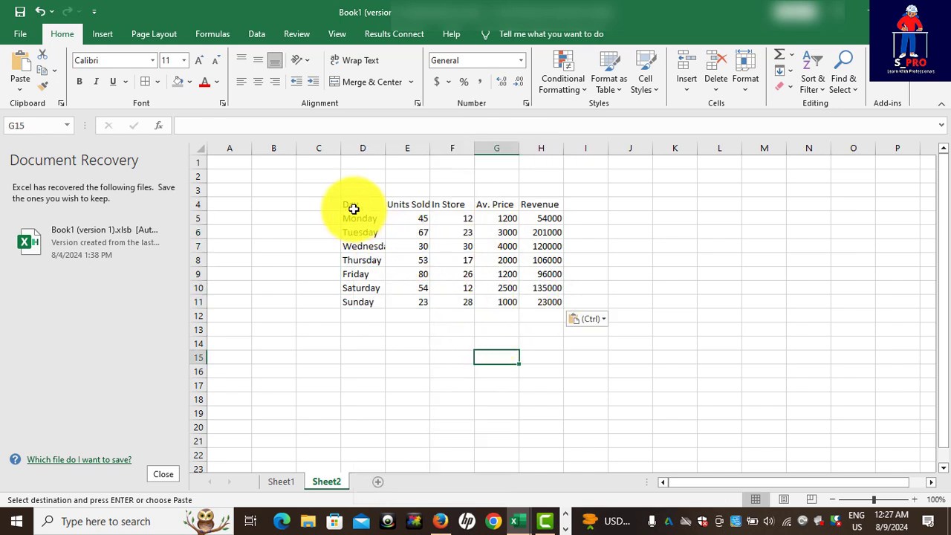
Apply all borders to the linked table in D4:H11 on Sheet2
drag(350, 206, 557, 301)
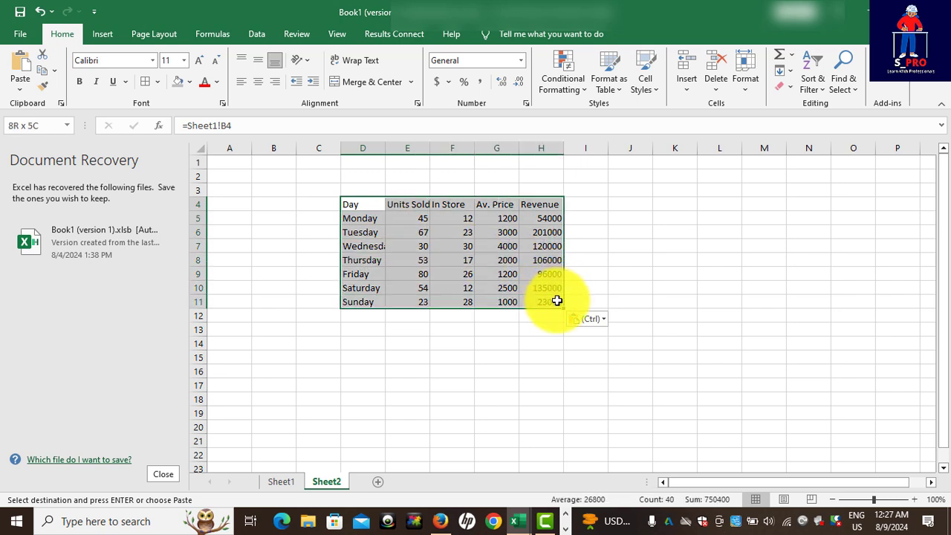
click(145, 81)
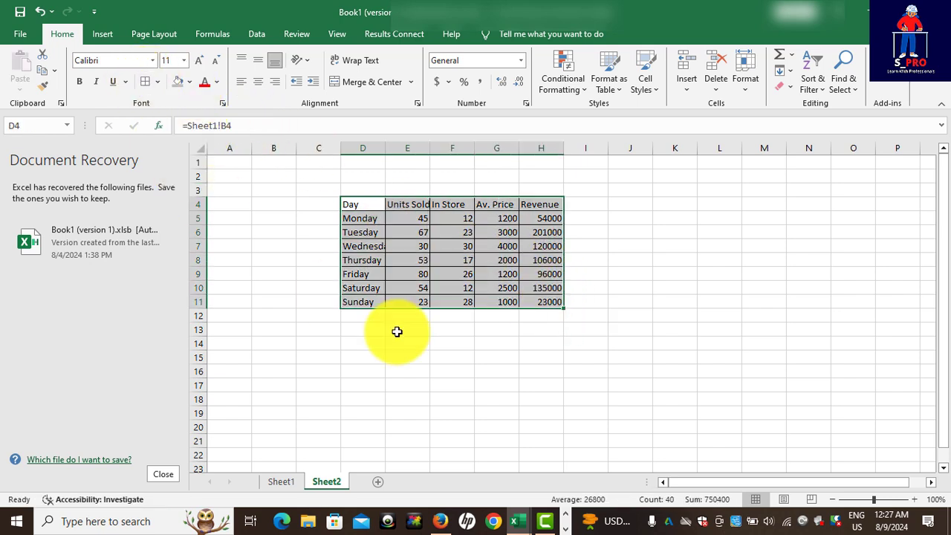
click(496, 372)
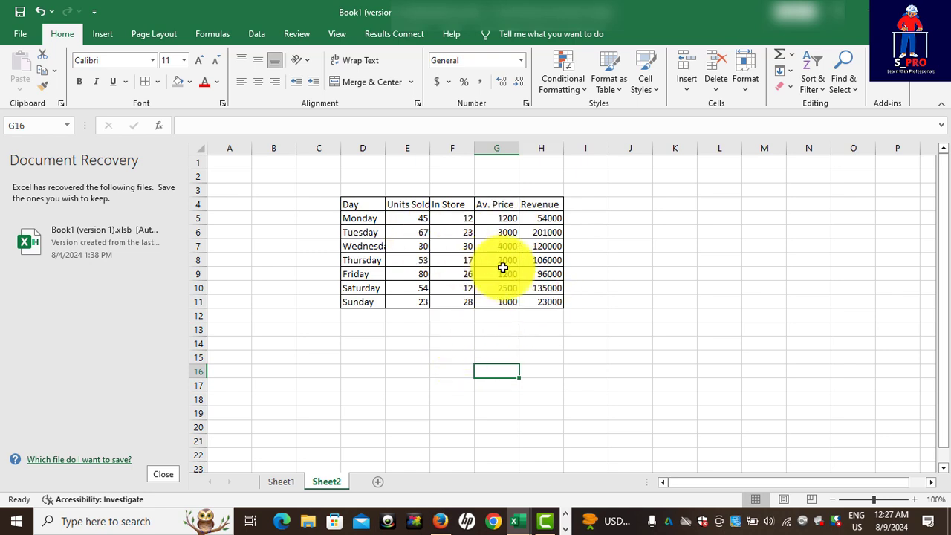
Apply the dollar Accounting number format to the Av. Price and Revenue values in G5:H11
drag(505, 218, 557, 299)
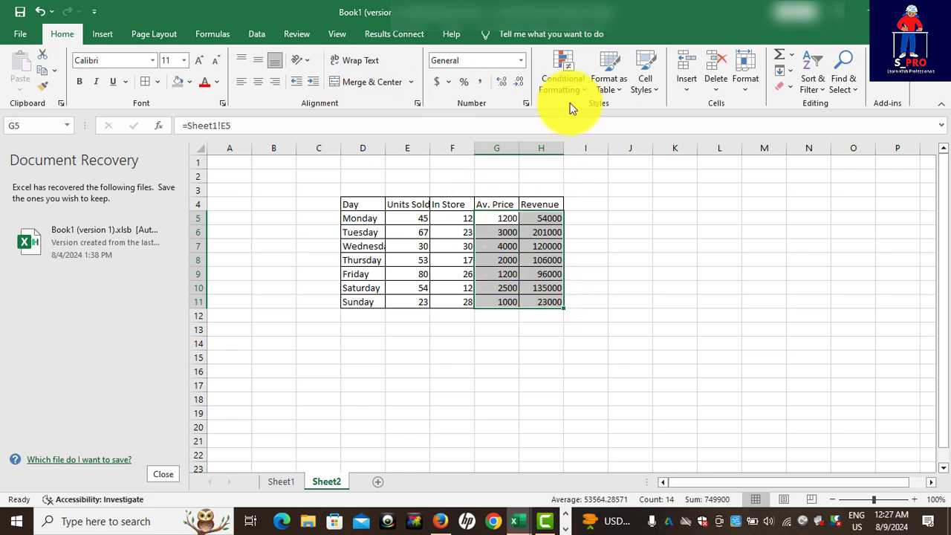
click(440, 82)
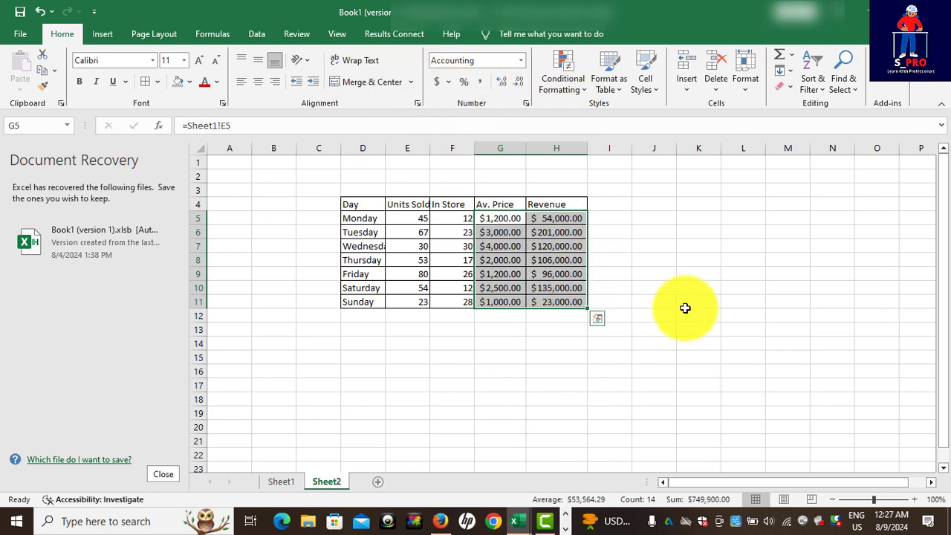
click(687, 314)
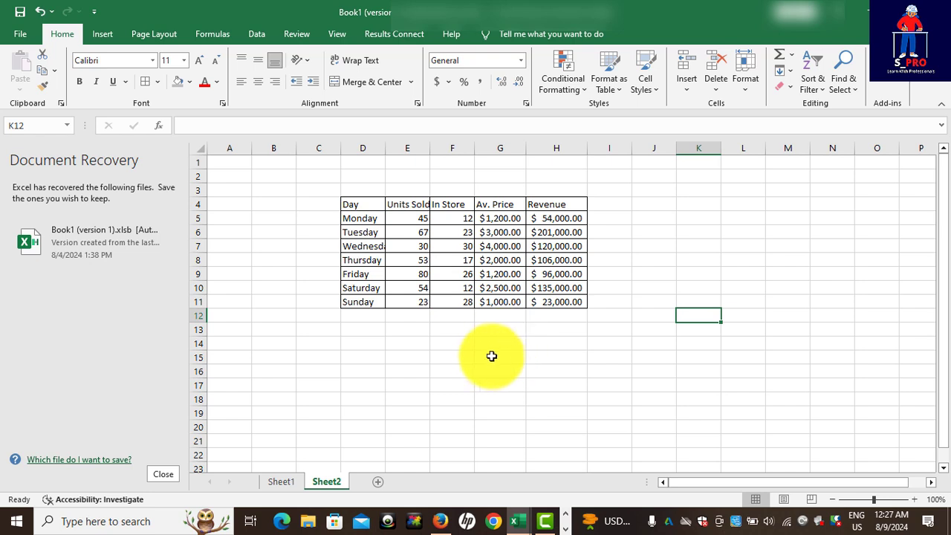
Change Sunday's Units Sold value in cell C11 of Sheet1 to 50
click(282, 483)
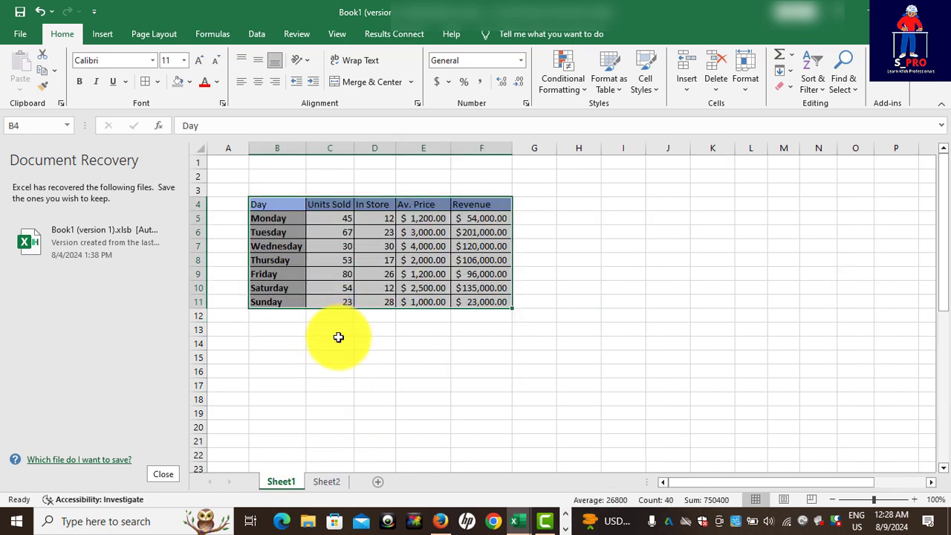
click(338, 339)
click(340, 299)
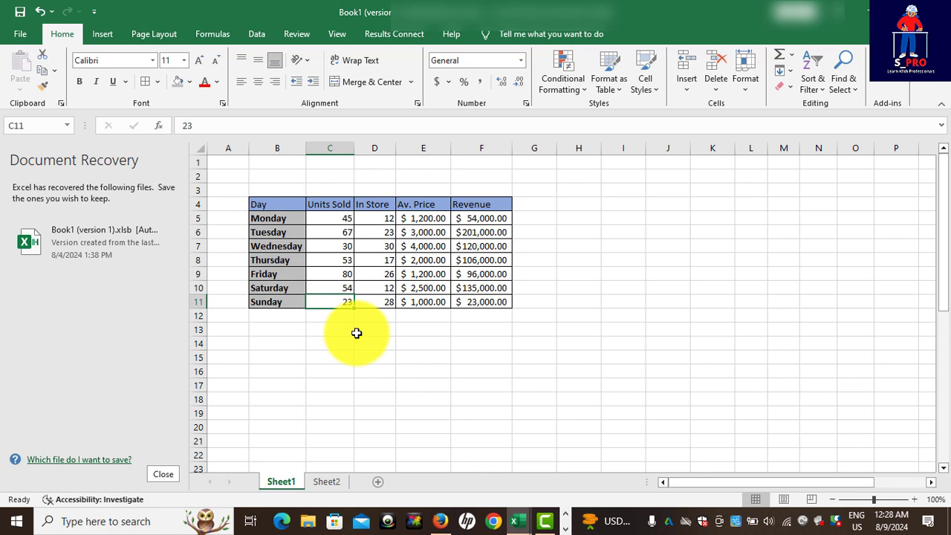
text(50)
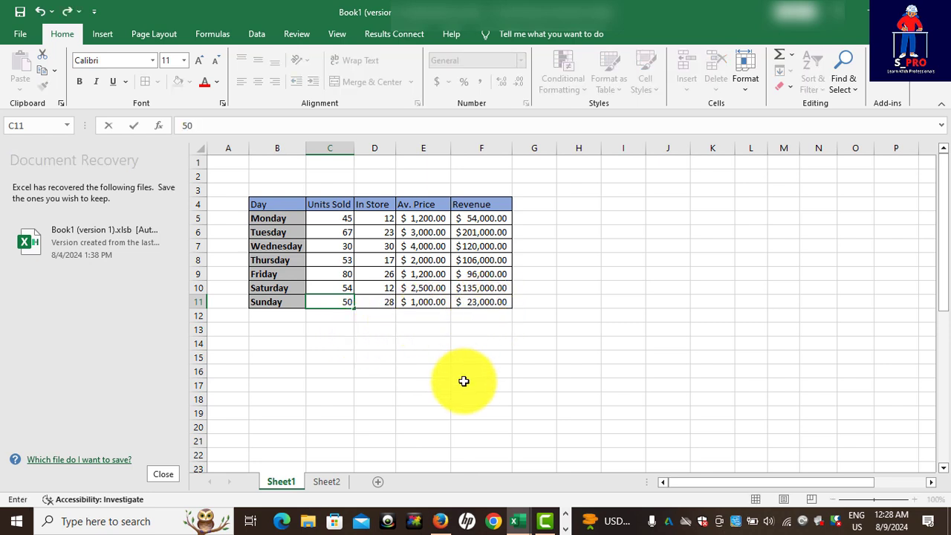
key(Return)
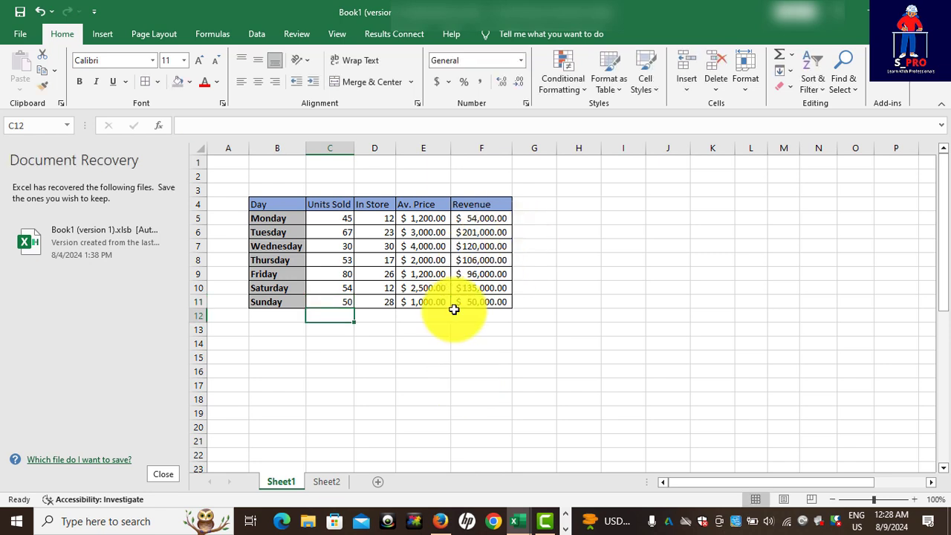
Compare Sunday's Units Sold and Revenue in the linked table on Sheet2 with the source table on Sheet1
click(330, 489)
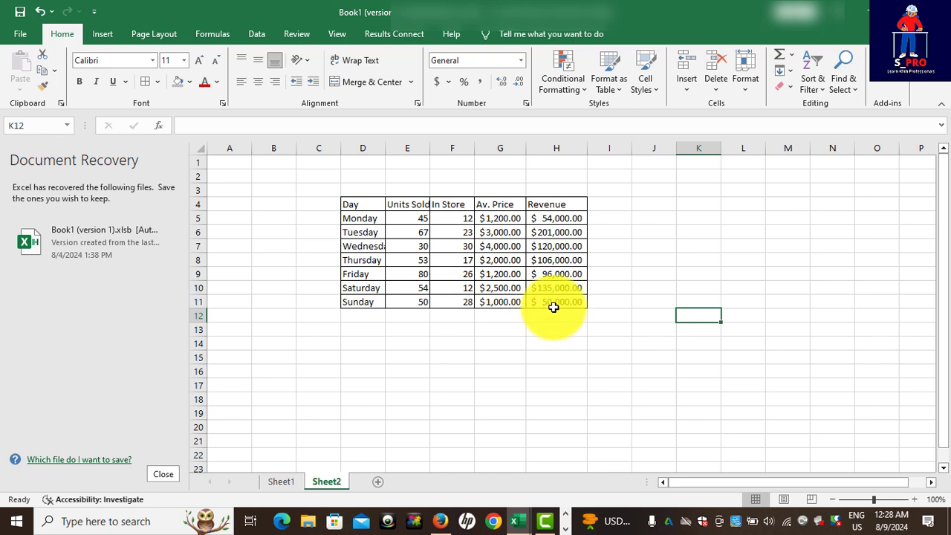
click(284, 481)
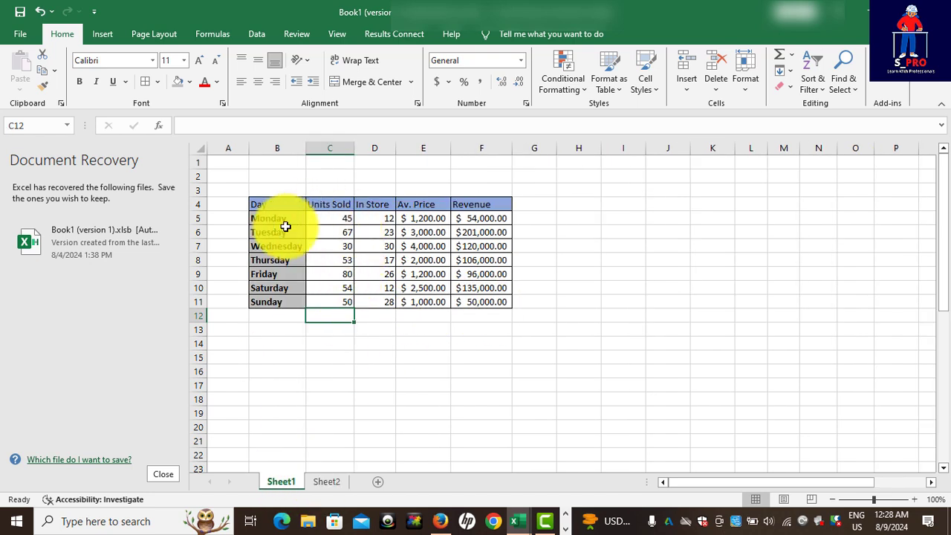
click(330, 482)
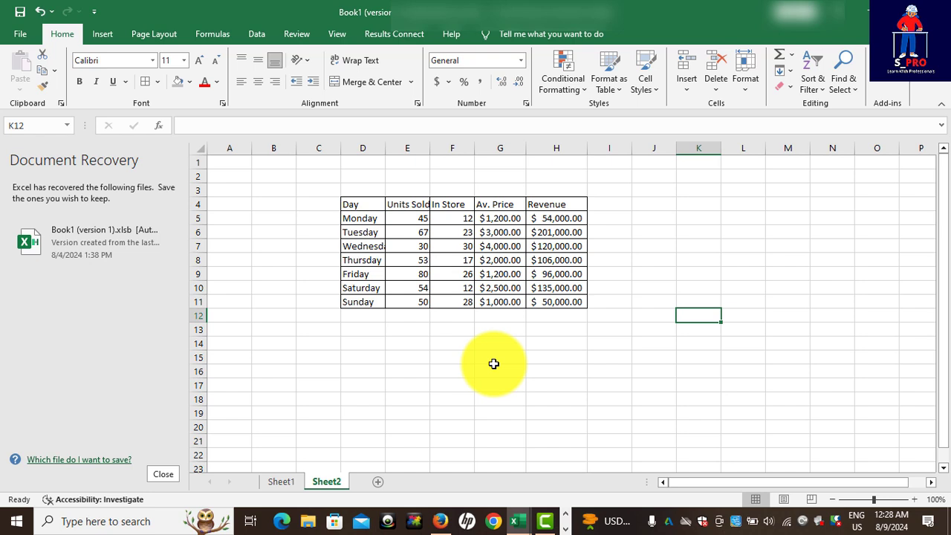
Copy the weekly sales table B4:F11 on Sheet1 and paste it as a picture at cell I4
click(282, 482)
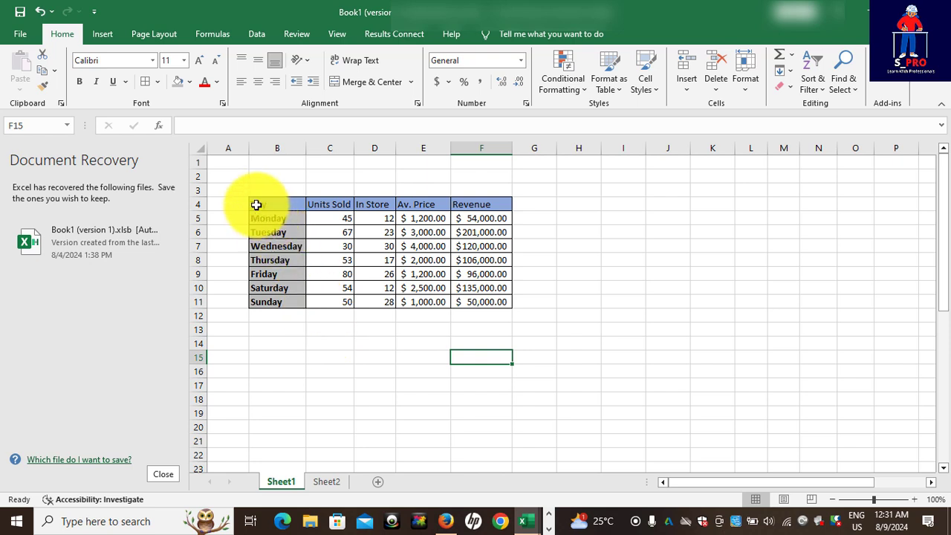
drag(256, 205, 470, 298)
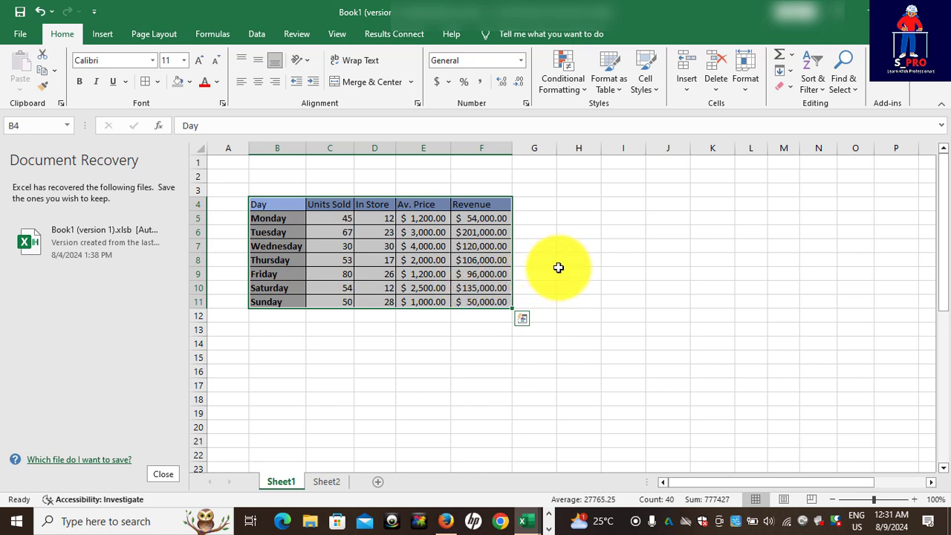
key(ctrl+c)
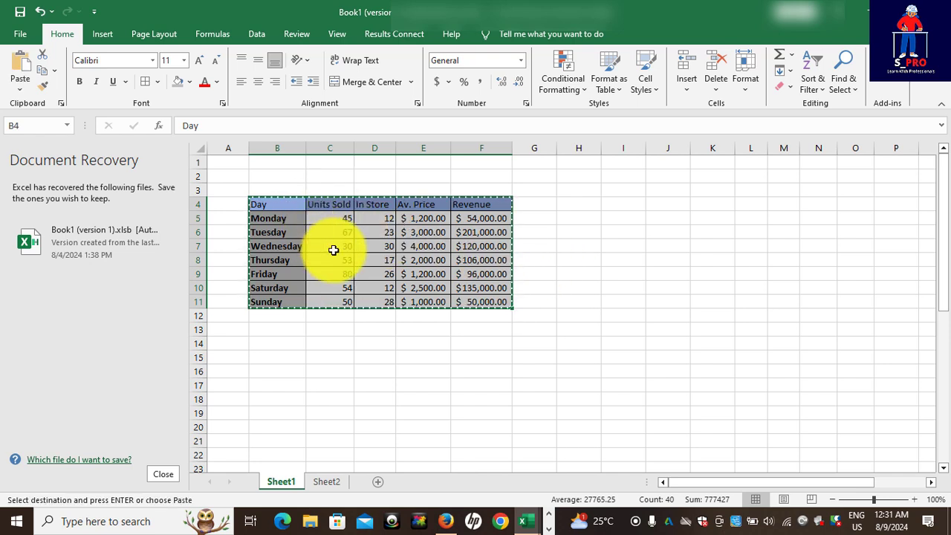
click(20, 90)
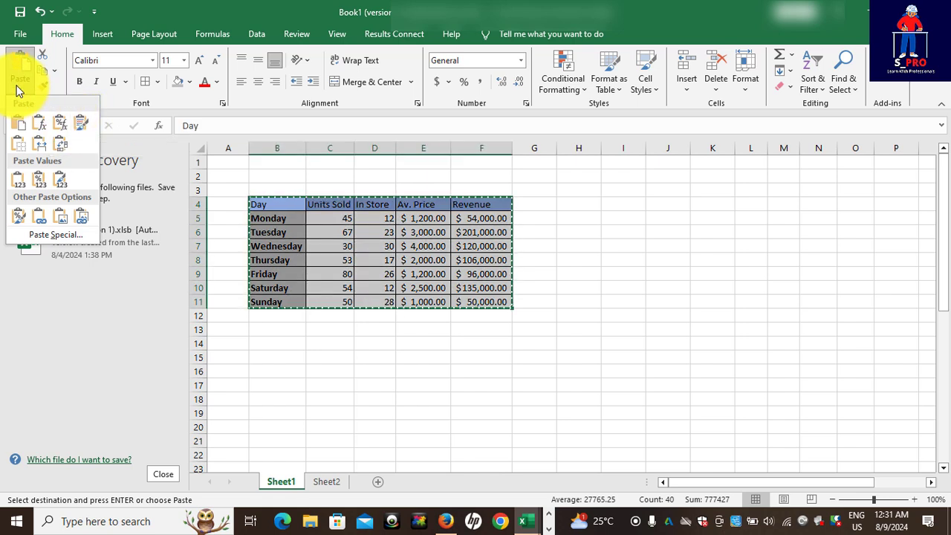
click(607, 264)
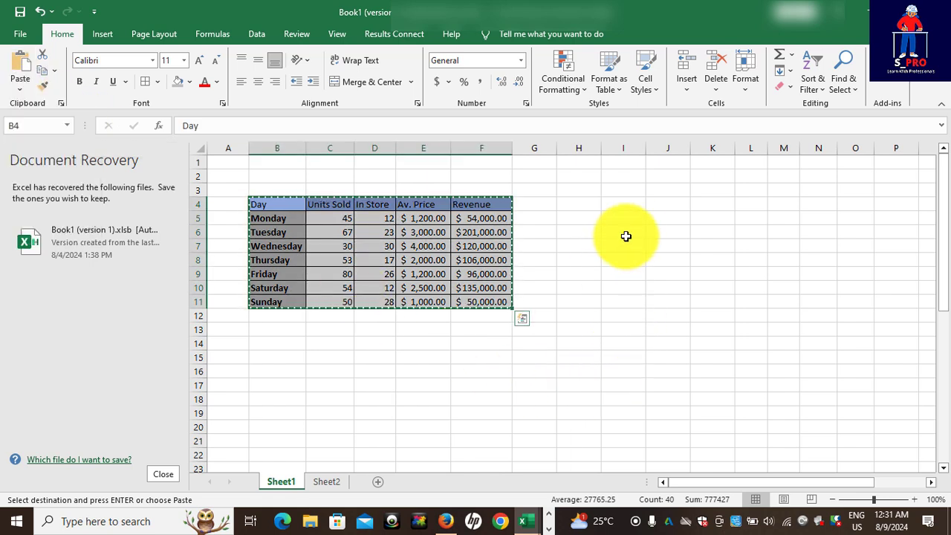
click(631, 204)
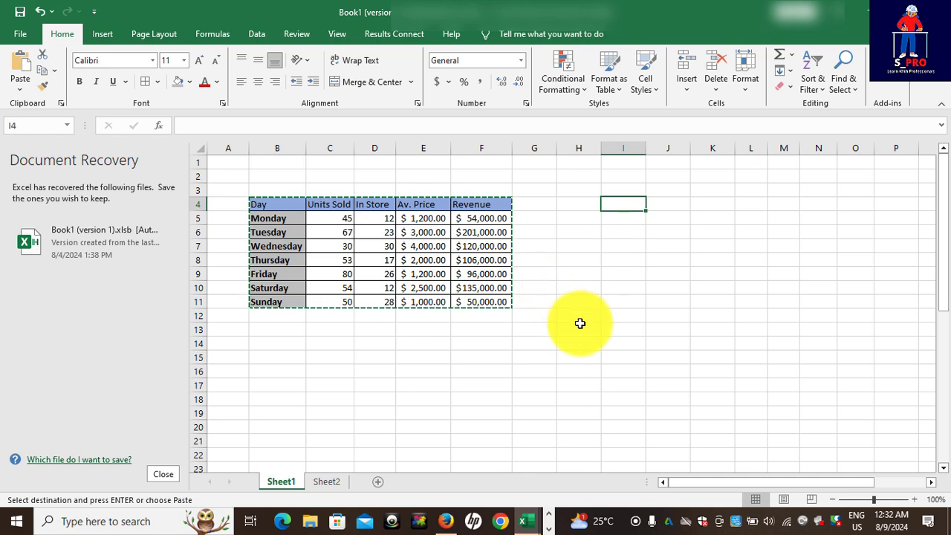
scroll(594, 289, down, 2)
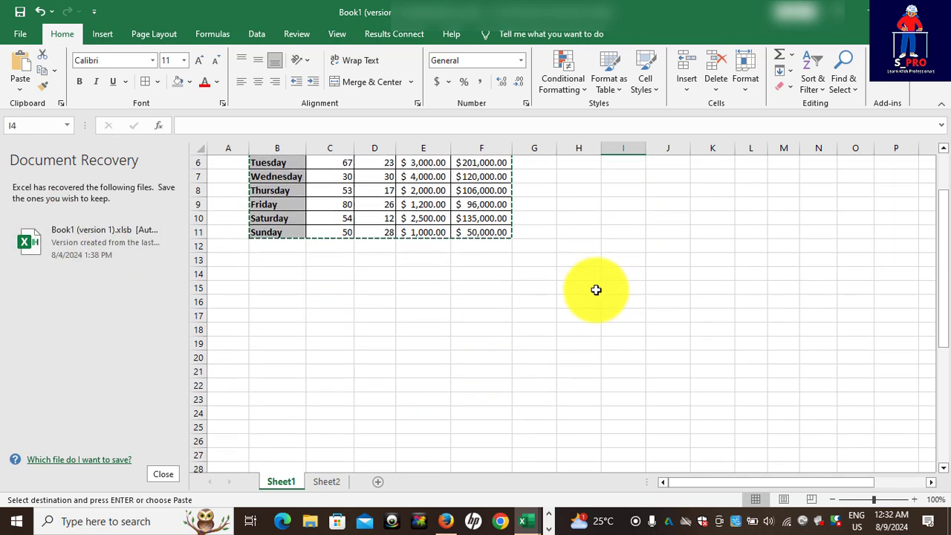
scroll(584, 291, up, 2)
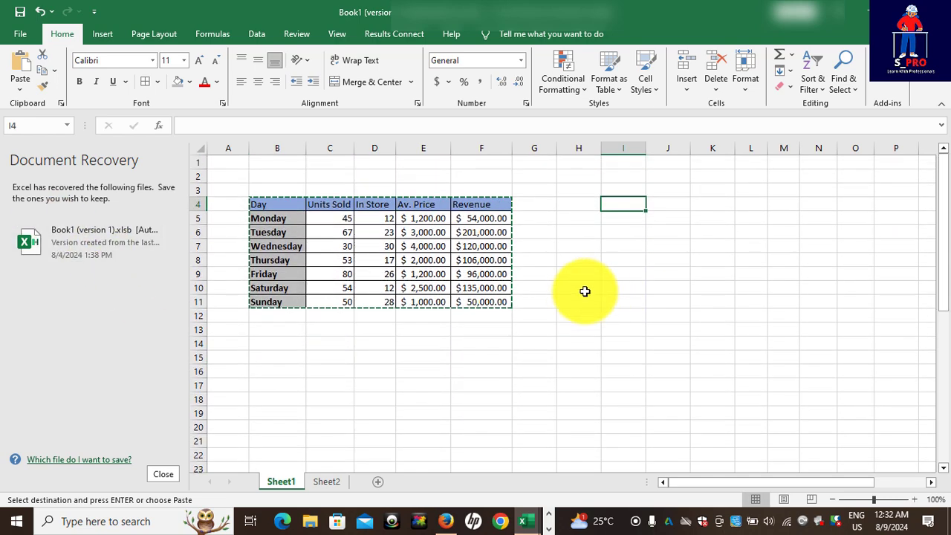
click(19, 88)
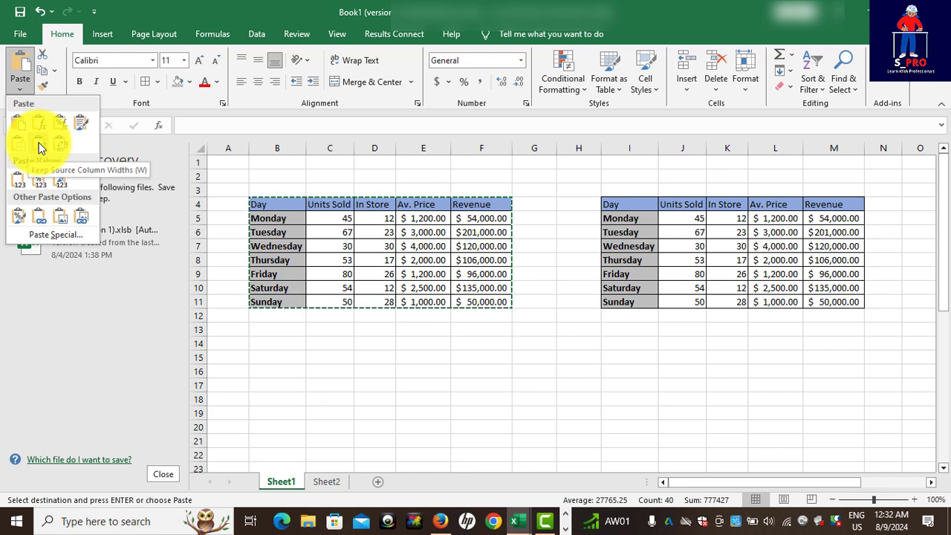
click(64, 220)
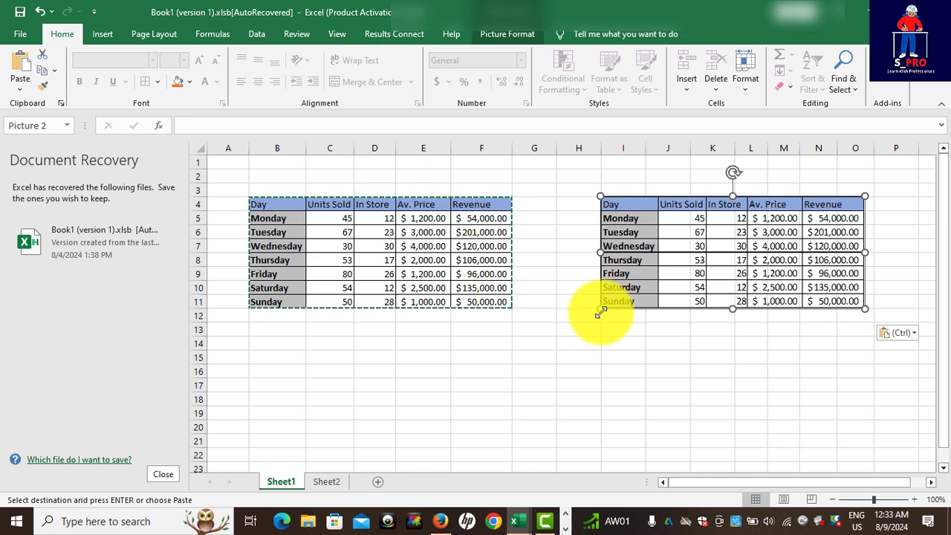
Enlarge the pasted table picture from its lower-left corner so it extends into column H and row 12
drag(600, 310, 590, 319)
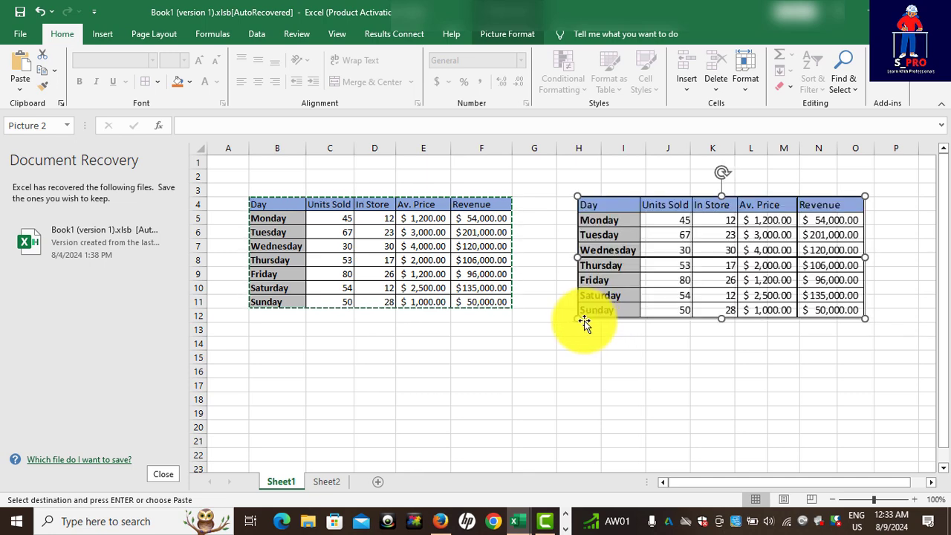
click(669, 367)
click(701, 314)
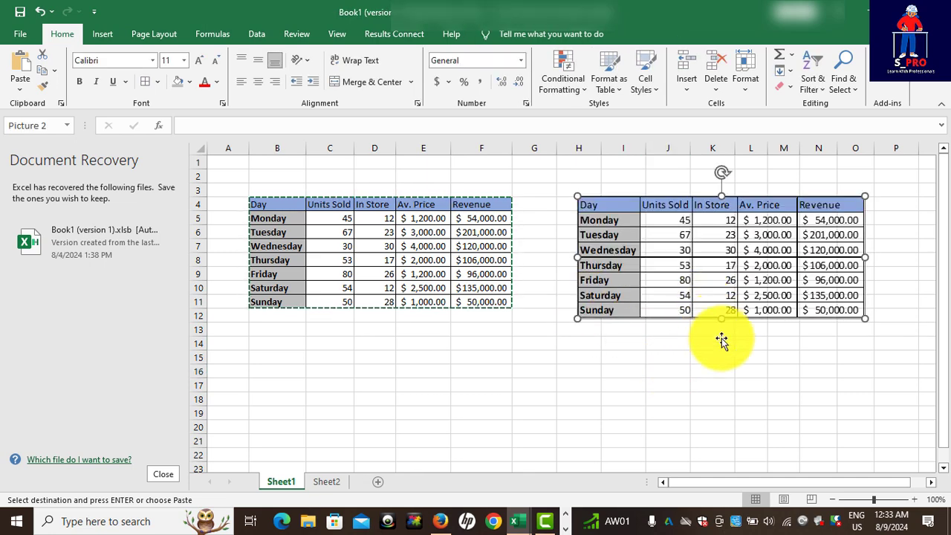
Set Sunday's Units Sold in cell C11 of Sheet1 to 45 and compare the pasted picture with the source table
click(330, 301)
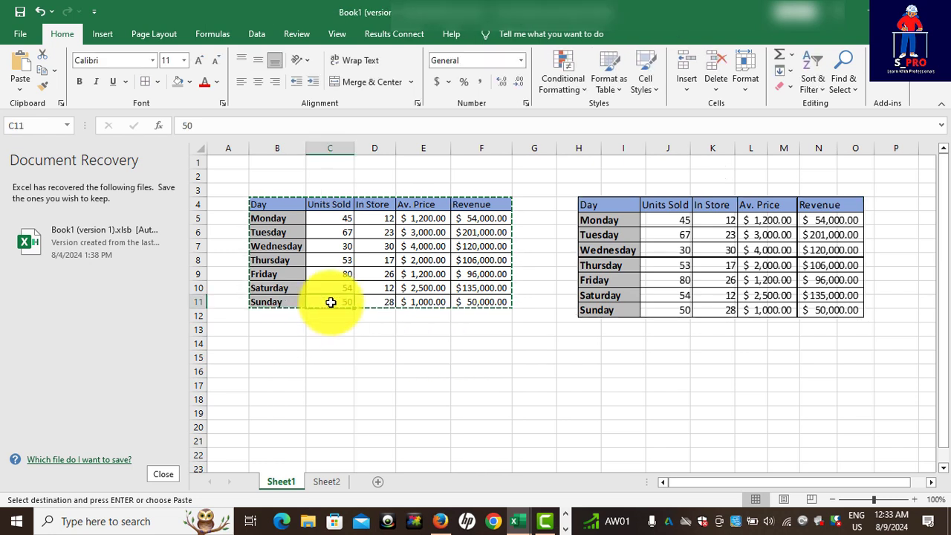
text(4)
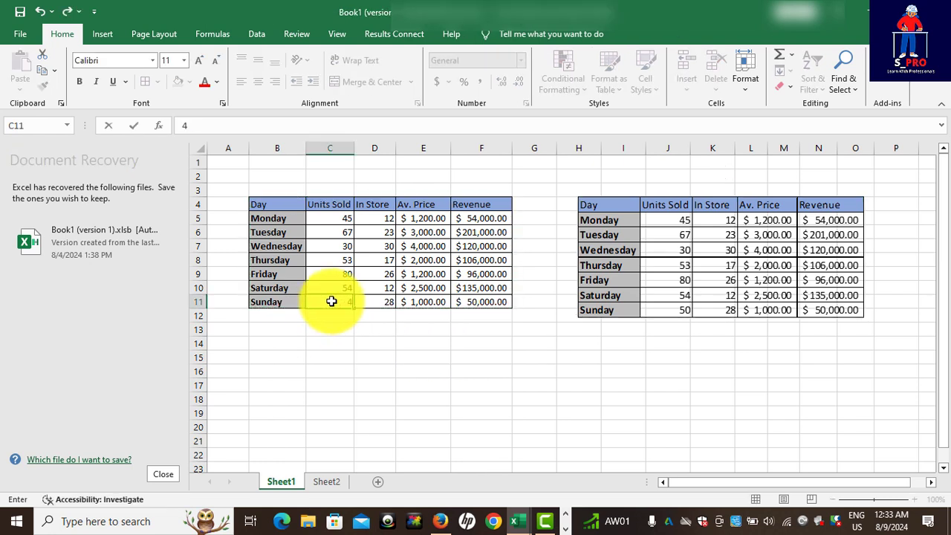
text(5)
key(Return)
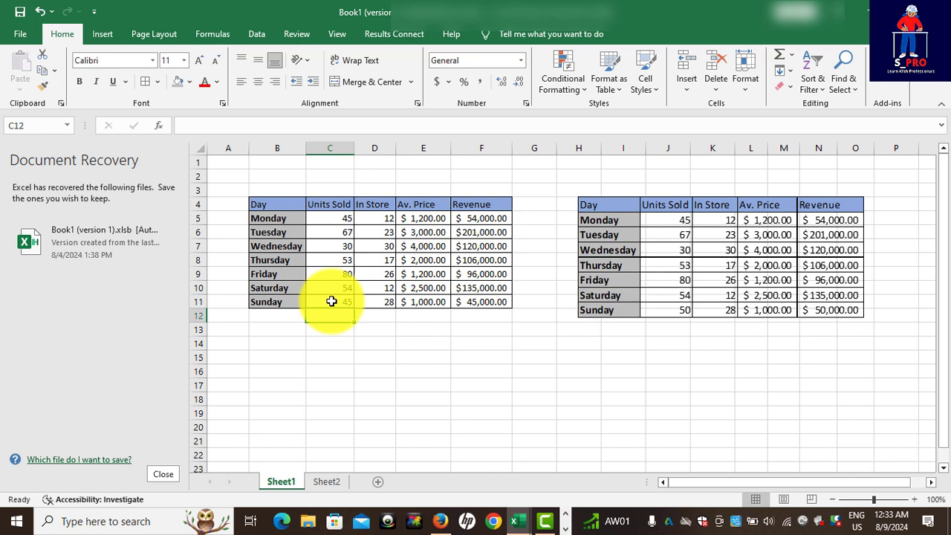
click(475, 355)
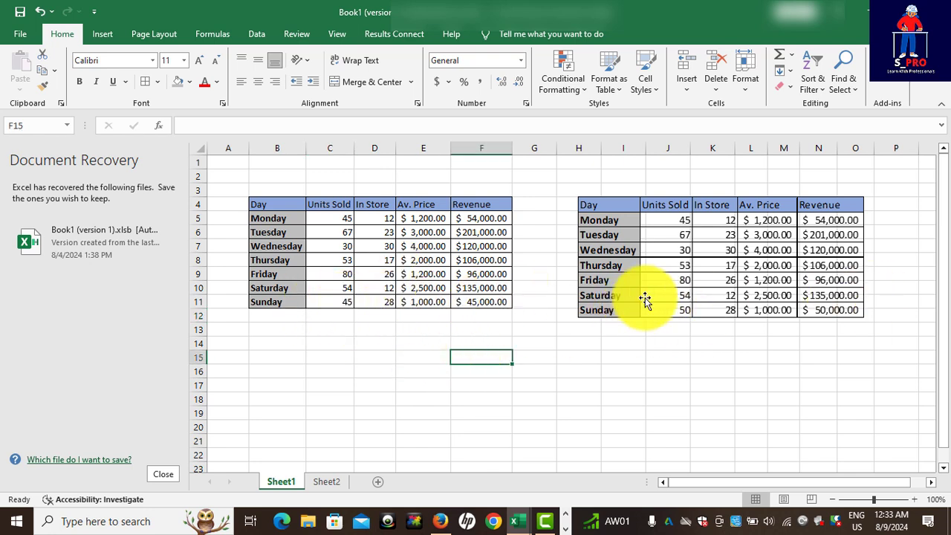
click(672, 294)
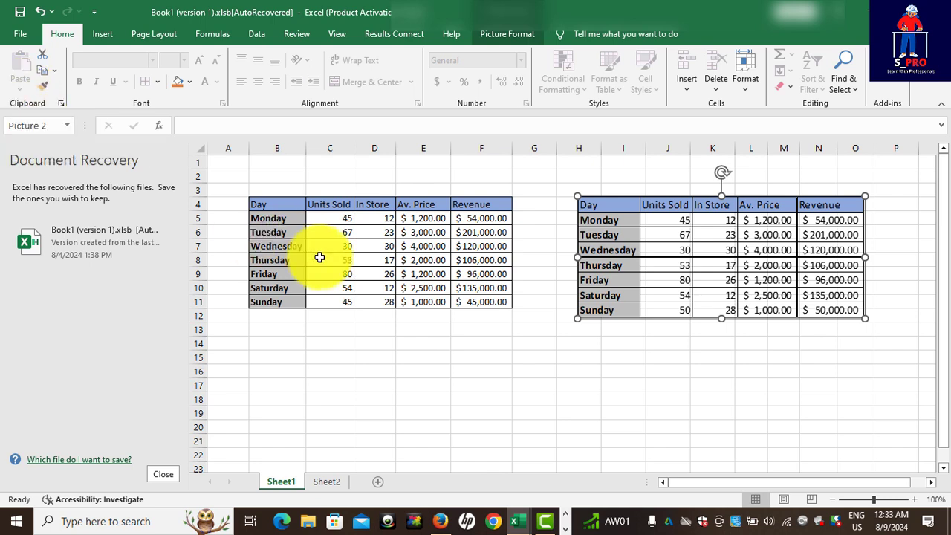
click(505, 329)
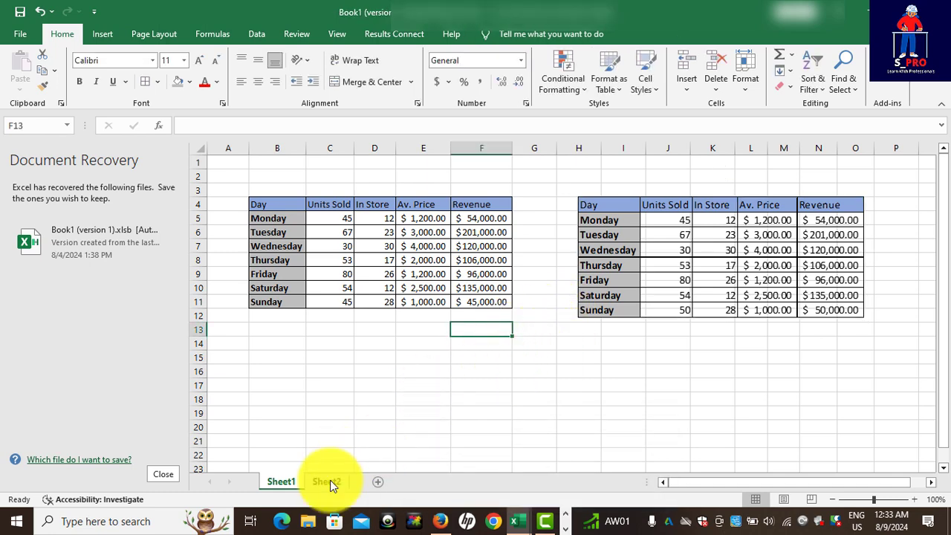
Clear the contents and remove all borders of the linked table in D4:H11 on Sheet2
click(329, 480)
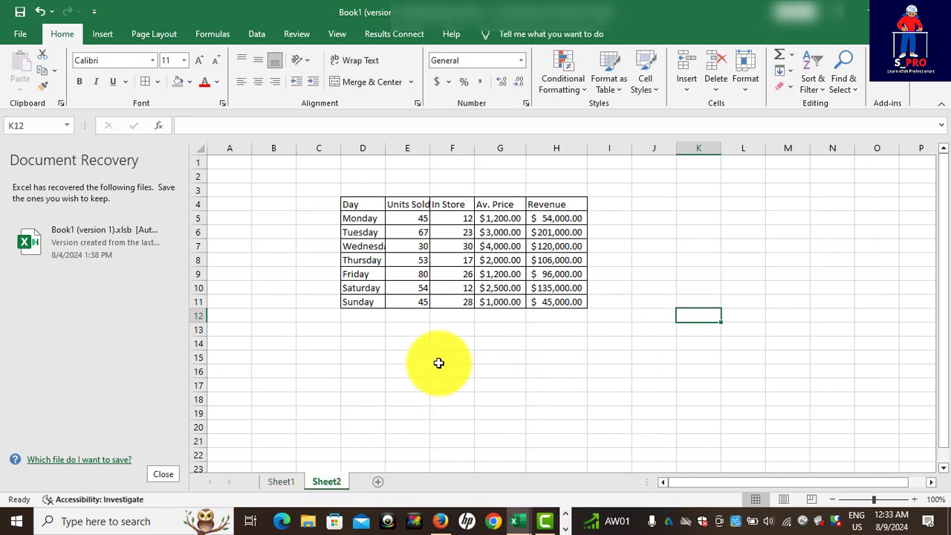
click(349, 204)
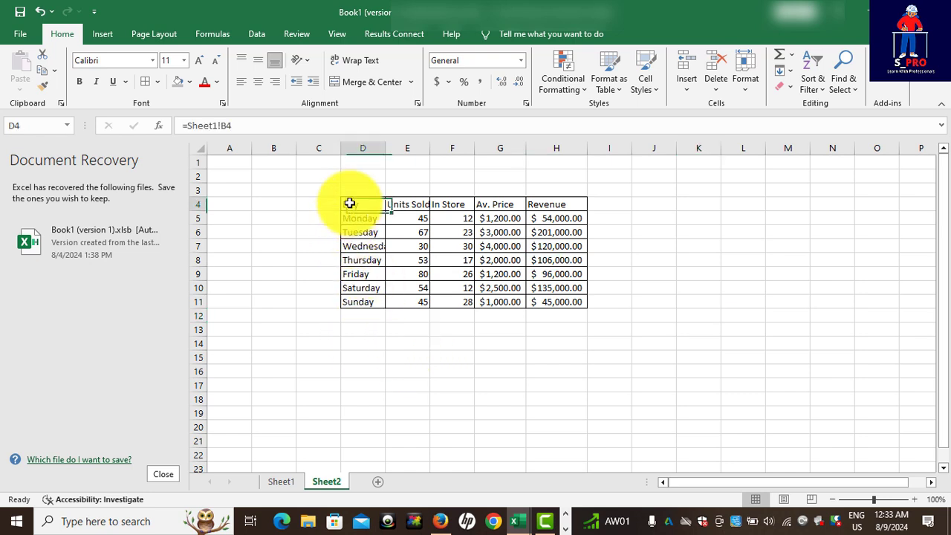
drag(349, 204, 557, 300)
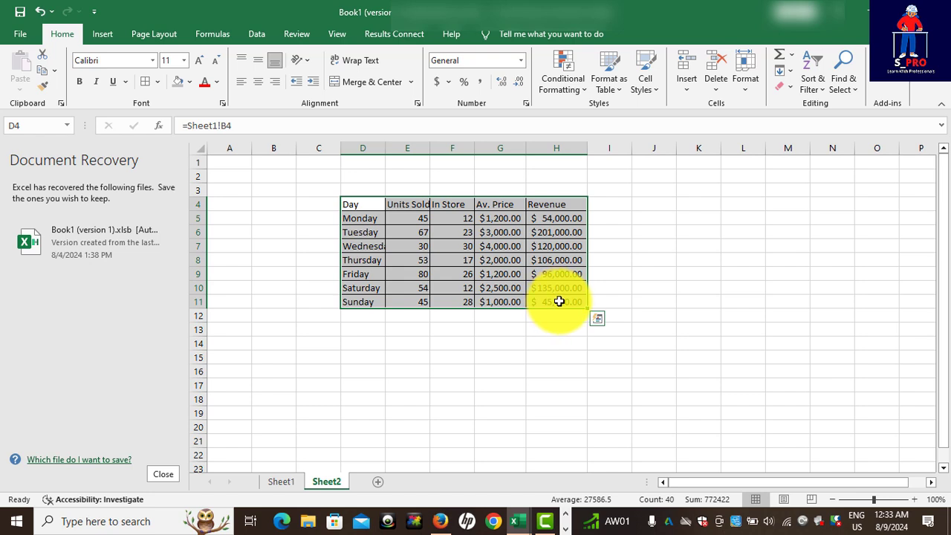
key(Delete)
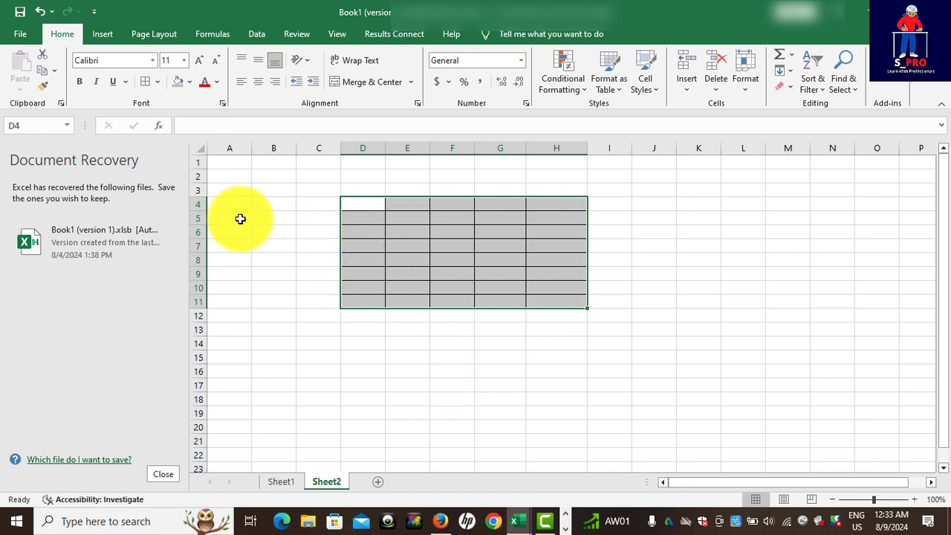
drag(344, 204, 555, 301)
click(157, 82)
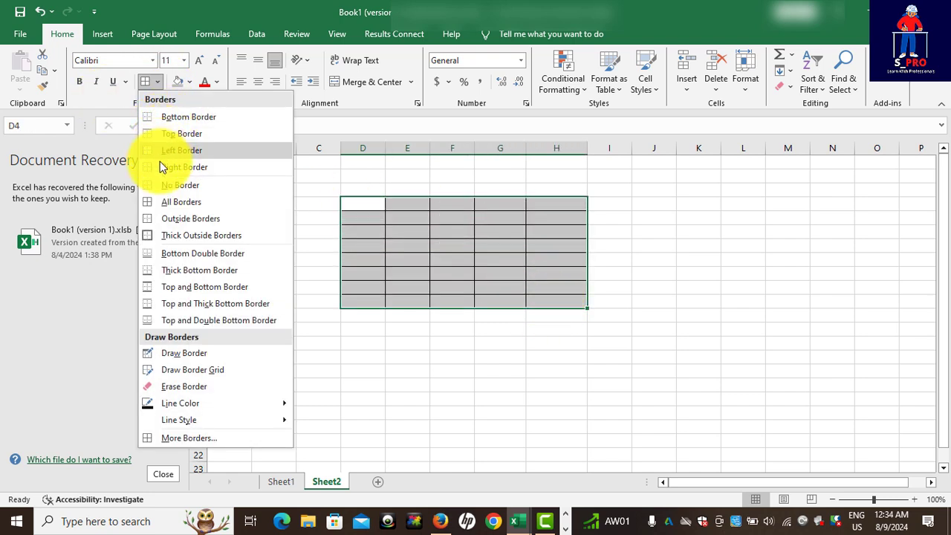
click(166, 185)
click(456, 360)
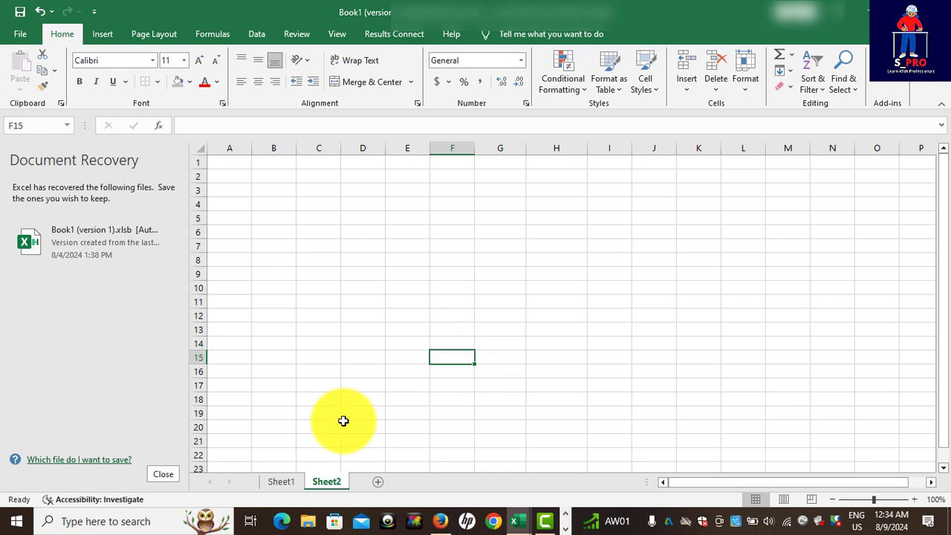
Copy the weekly sales table B4:F11 from Sheet1 and paste it at cell C7 on Sheet2
click(265, 484)
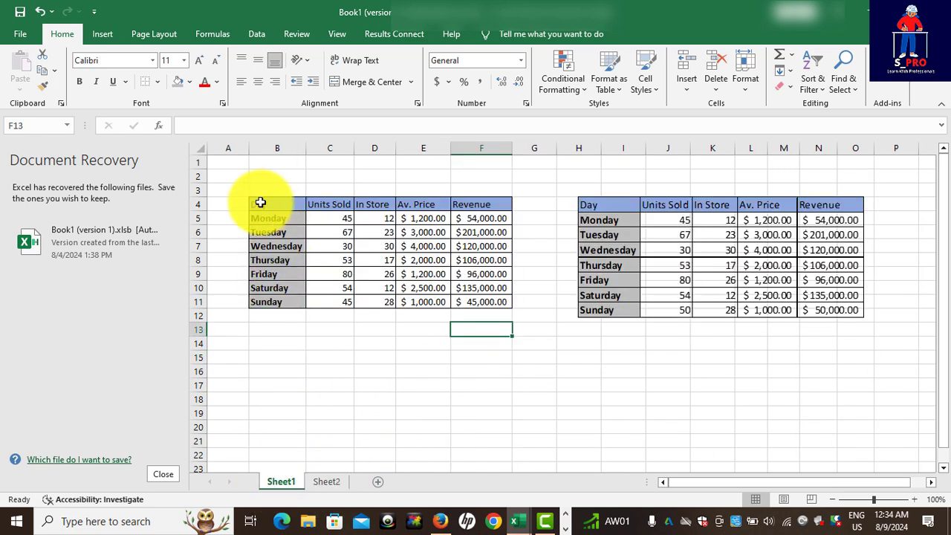
drag(259, 203, 462, 295)
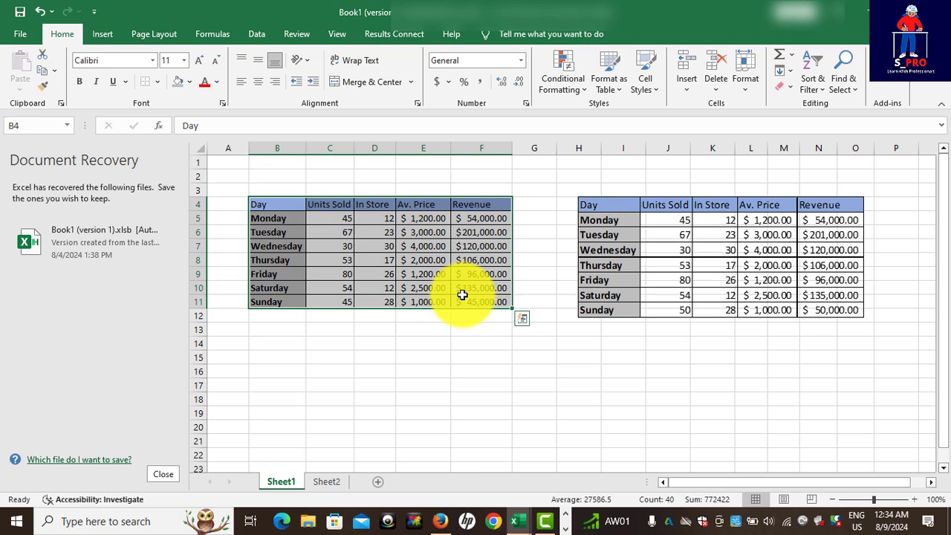
key(ctrl+c)
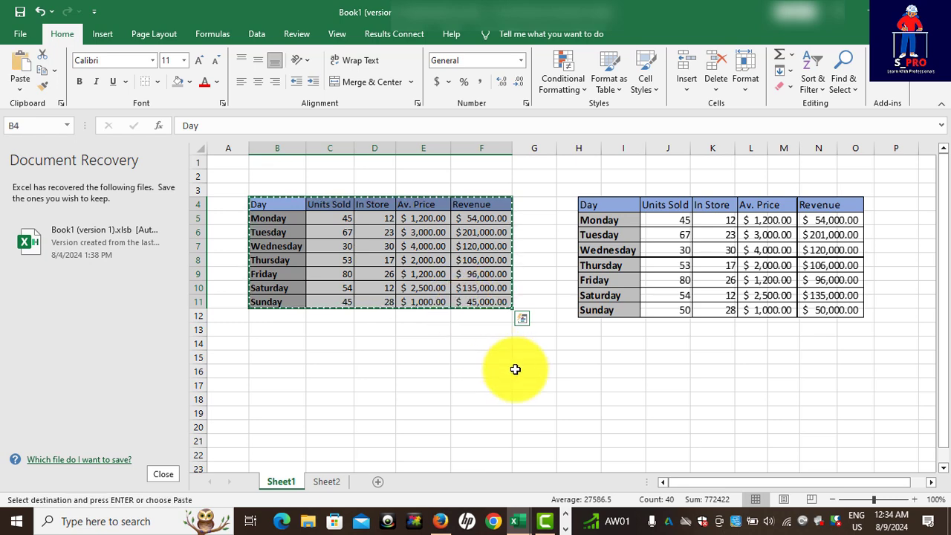
click(332, 483)
click(301, 243)
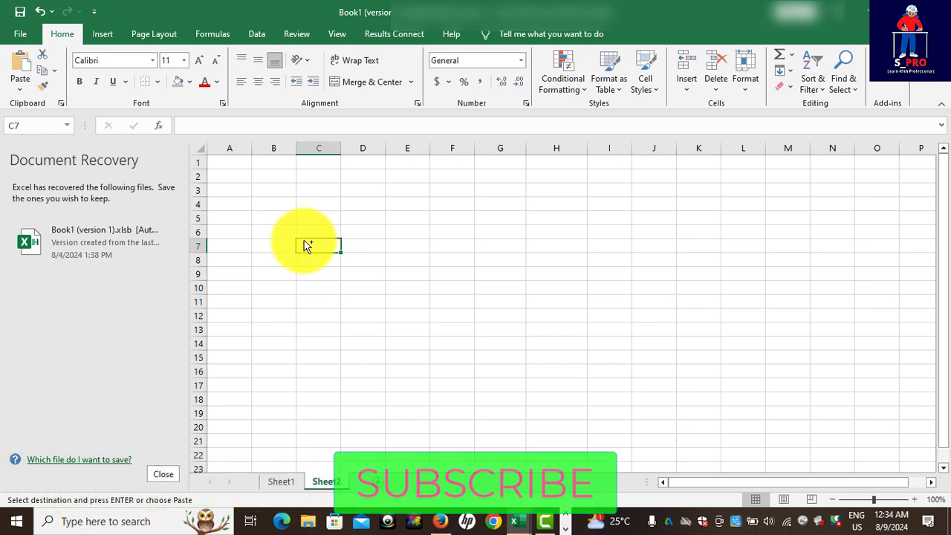
key(ctrl+v)
click(612, 339)
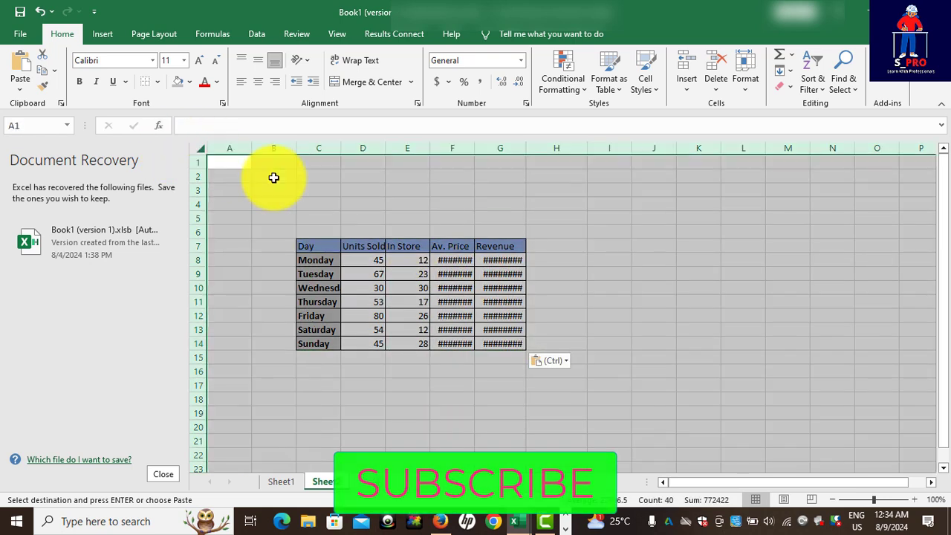
AutoFit the width of all columns on Sheet2 to their contents
click(198, 148)
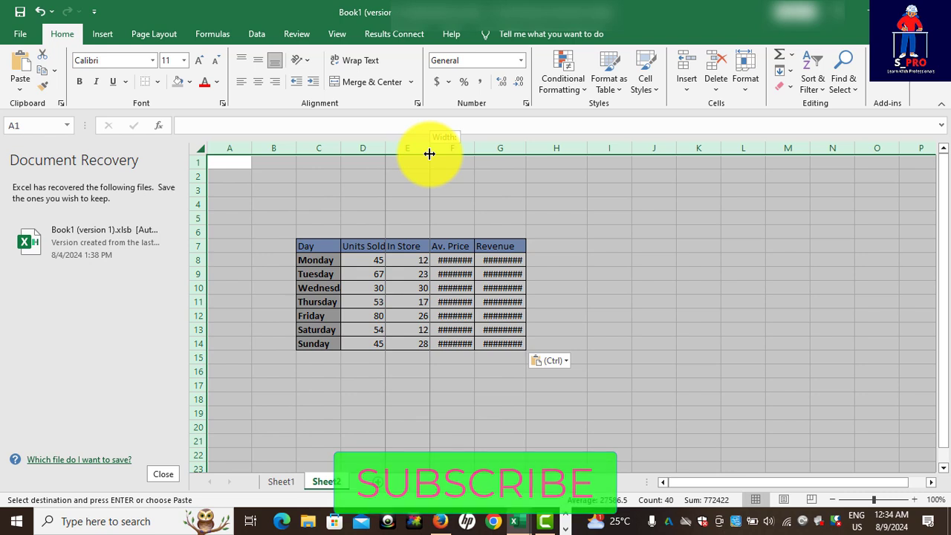
double_click(430, 153)
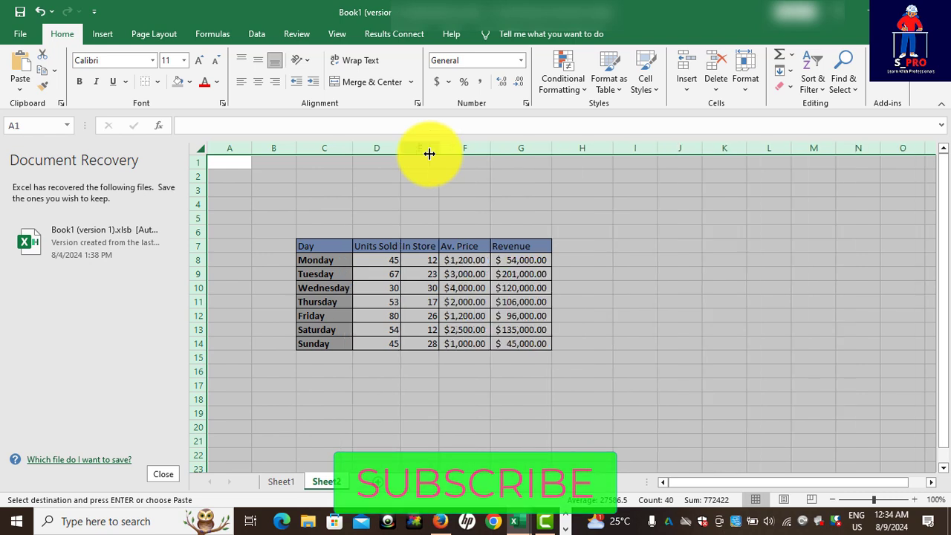
click(634, 341)
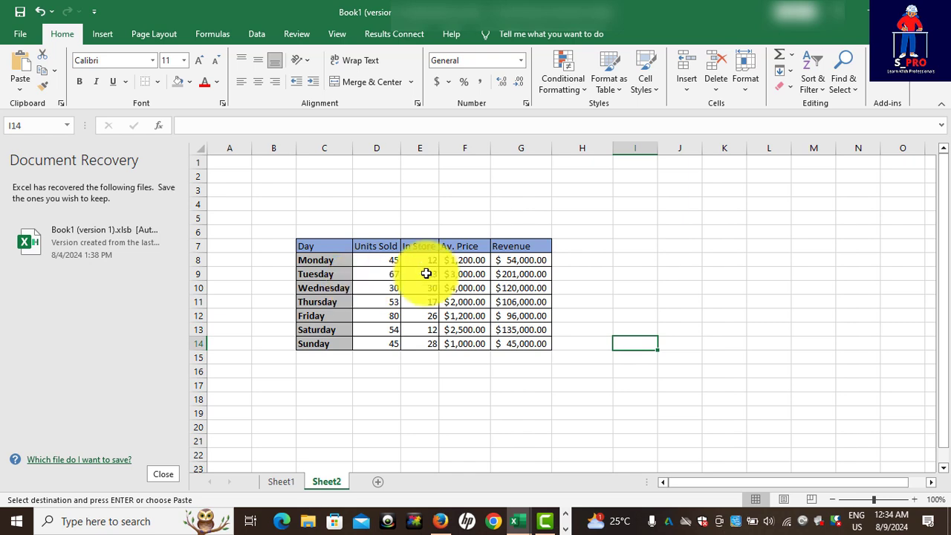
Delete the entire Revenue column G from Sheet2
click(518, 144)
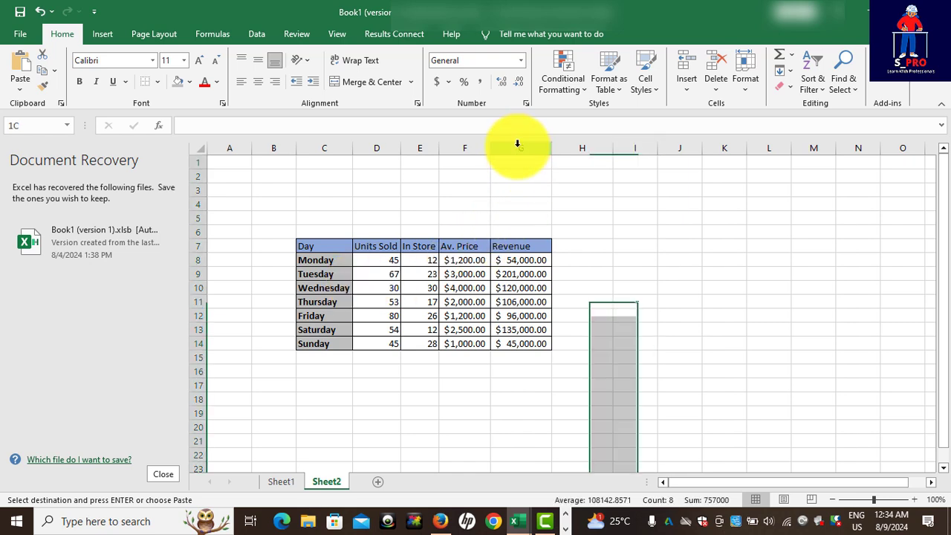
click(711, 85)
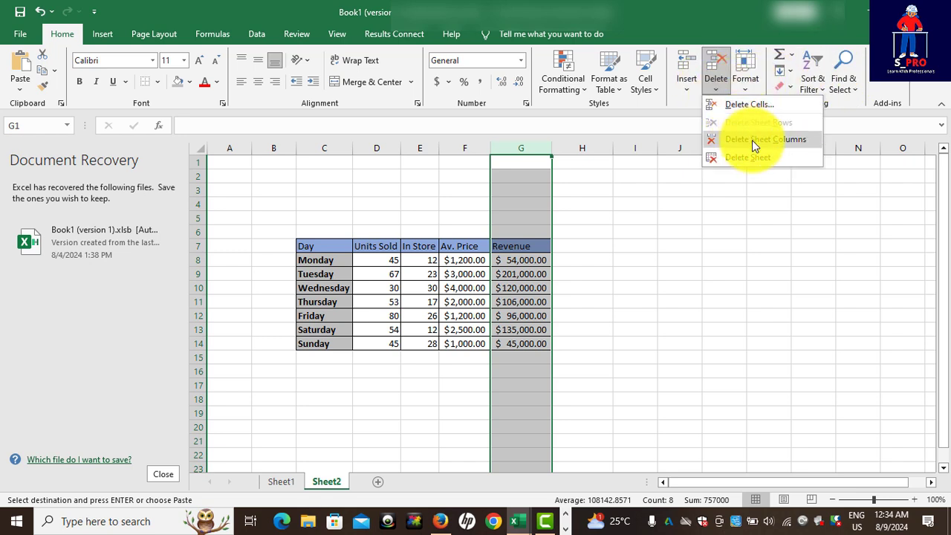
click(752, 140)
click(620, 355)
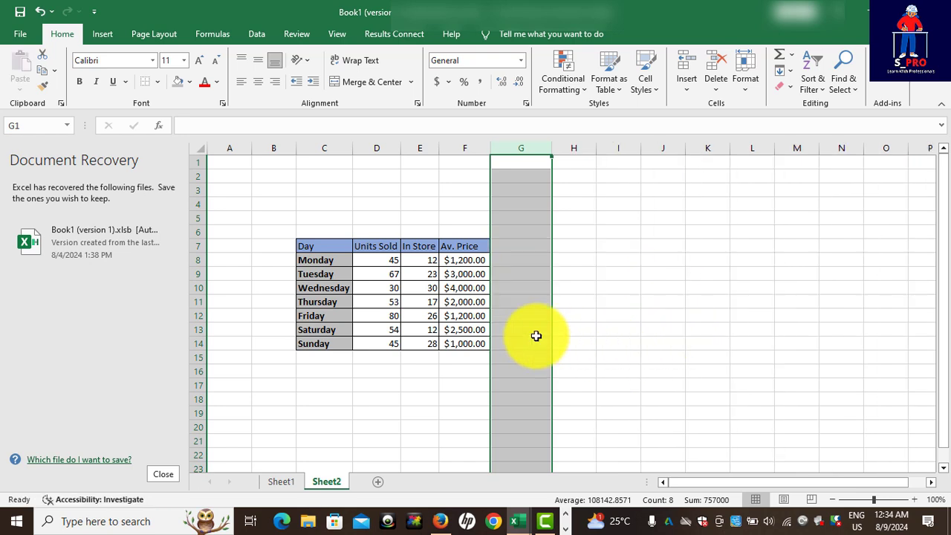
Change the Units Sold on Sheet2 to 35 for Monday and 87 for Tuesday
click(390, 261)
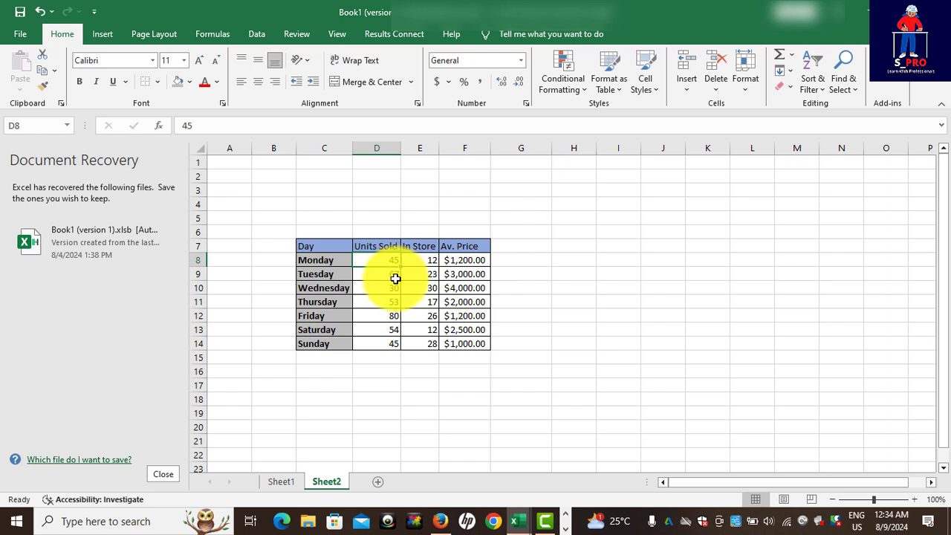
text(35)
click(395, 284)
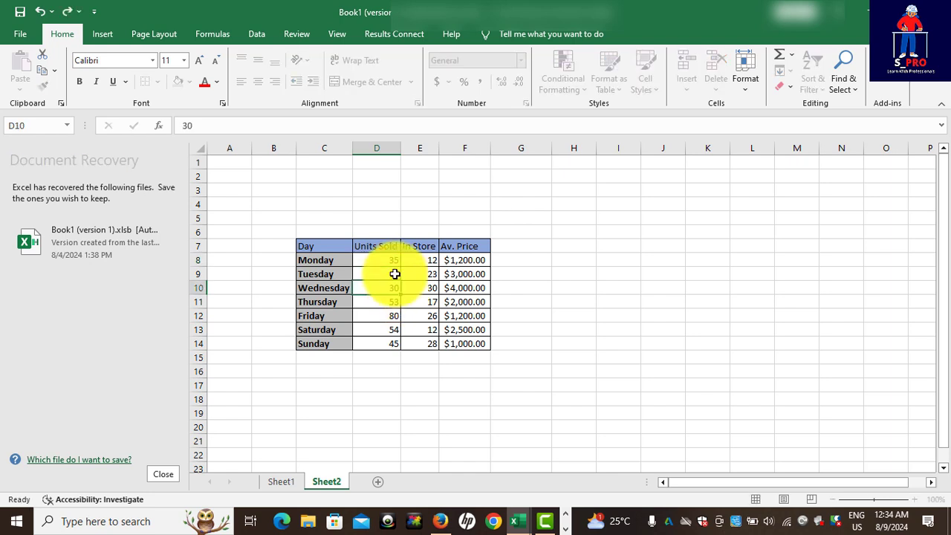
click(394, 274)
text(8)
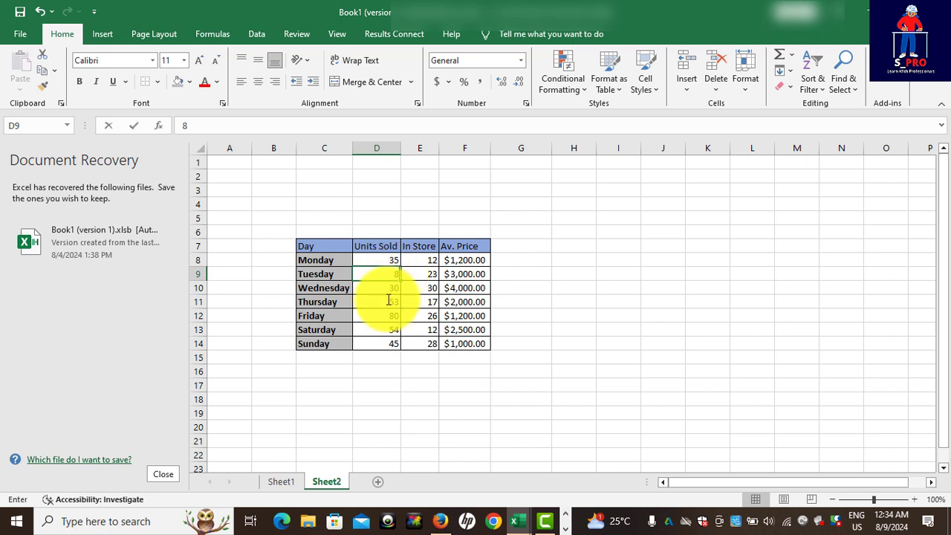
text(7)
Set the Units Sold on Sheet2 to 5 for Thursday, 4 for Friday and 8 for Saturday
click(392, 301)
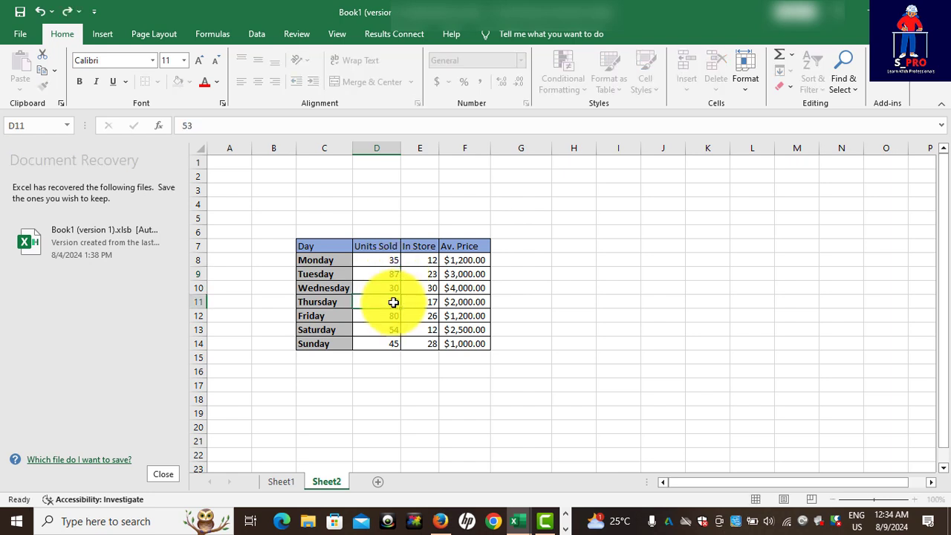
drag(392, 301, 397, 319)
text(5)
key(Return)
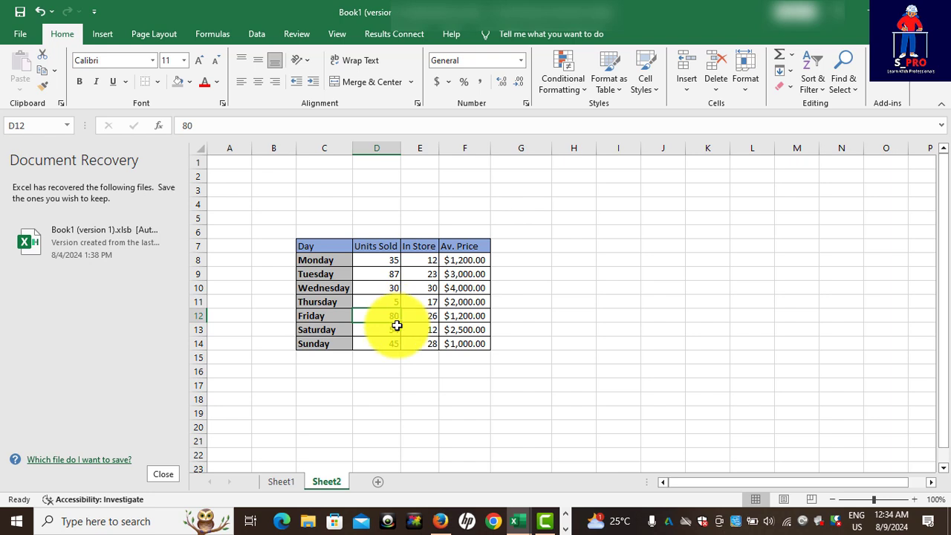
text(4)
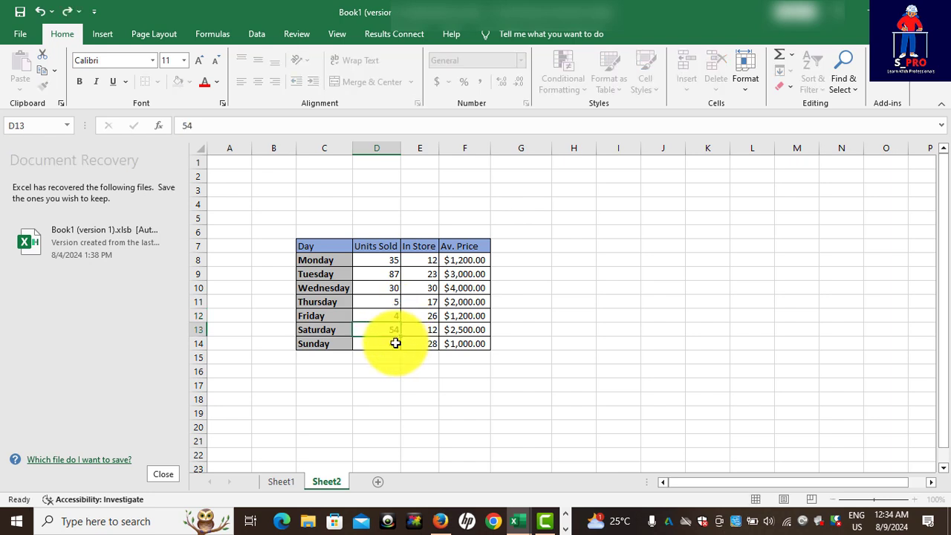
key(Return)
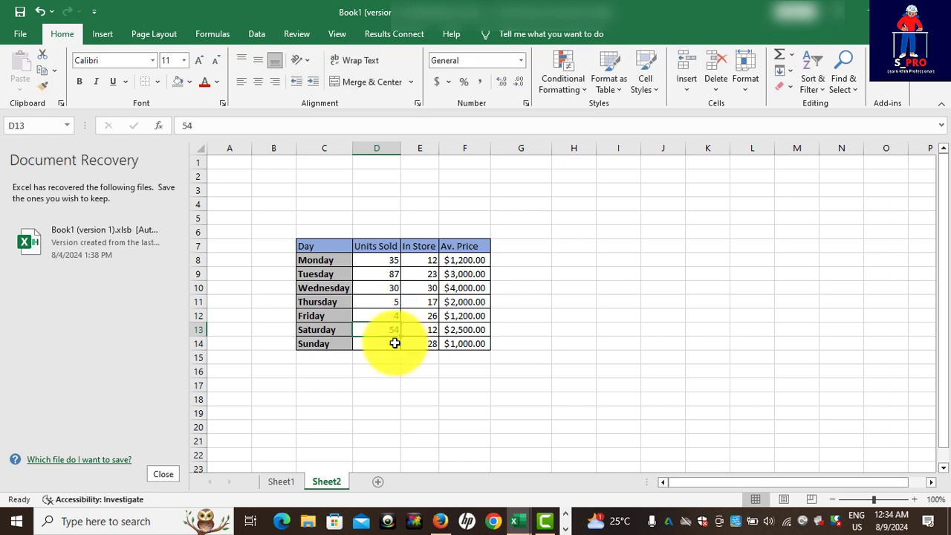
text(8)
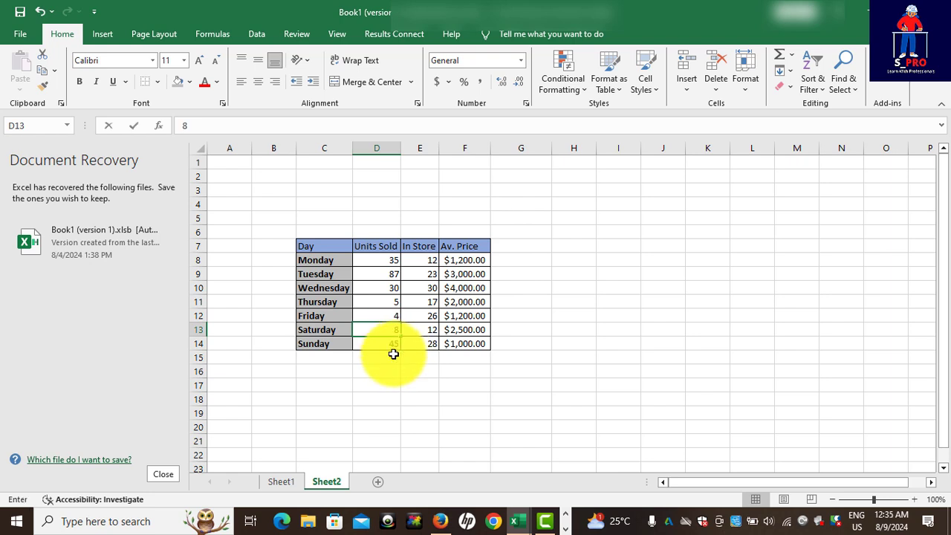
key(Return)
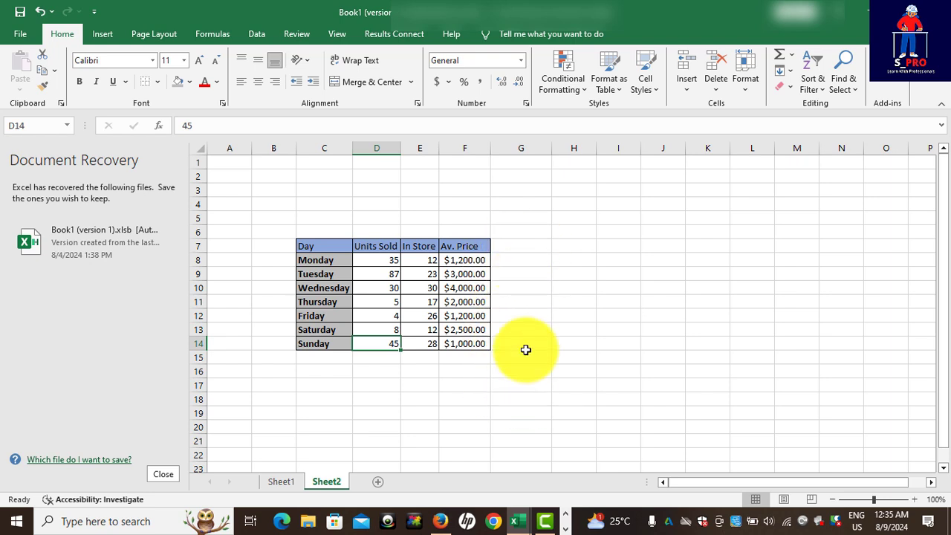
Examine Monday's Revenue formula in cell F5 on Sheet1 and the cells it references
click(300, 477)
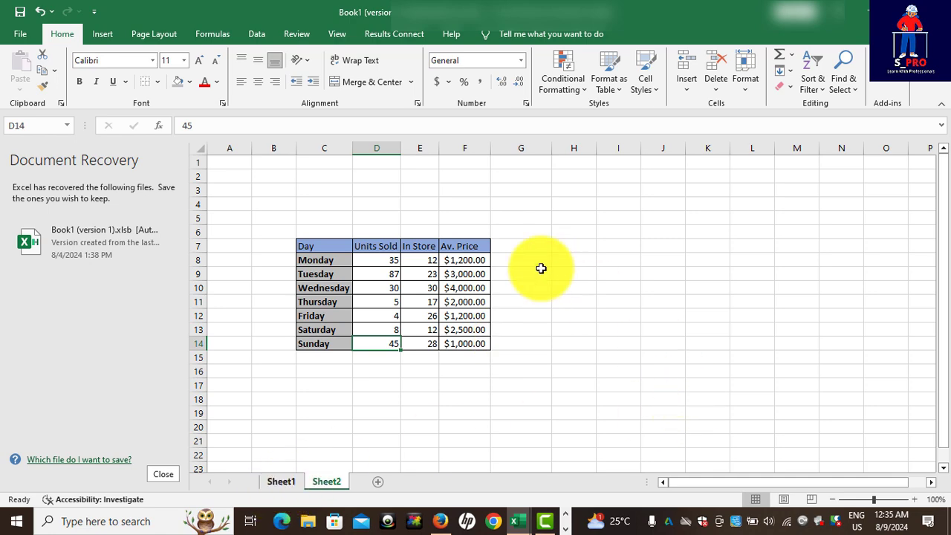
click(481, 223)
click(516, 355)
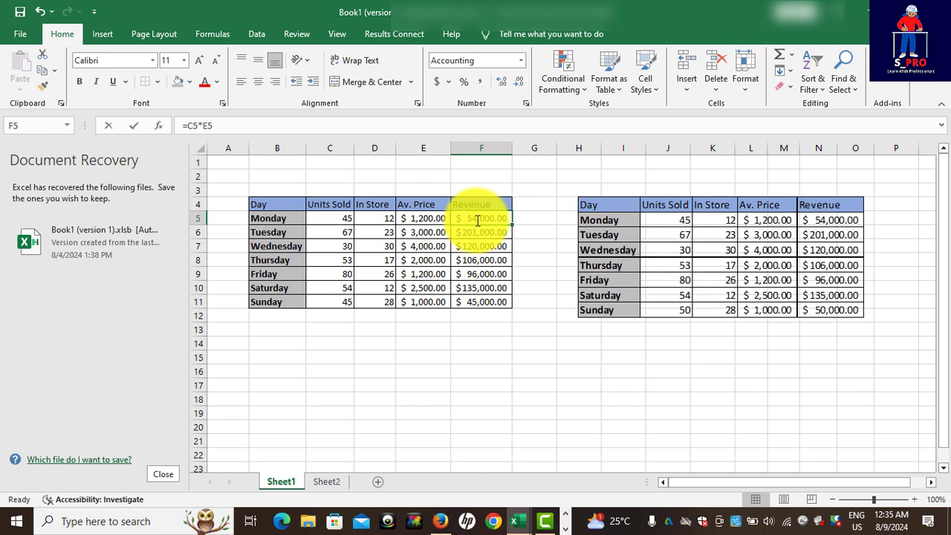
double_click(452, 218)
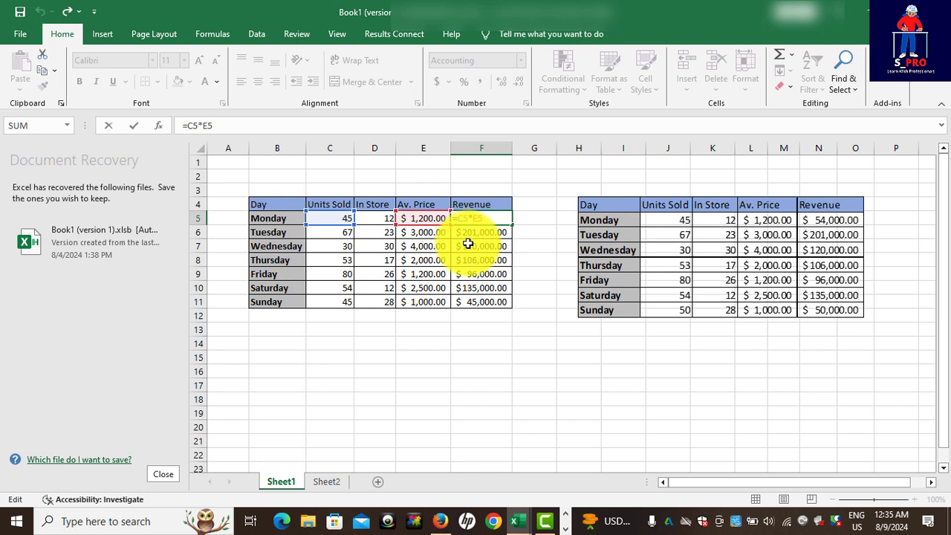
key(ctrl+Return)
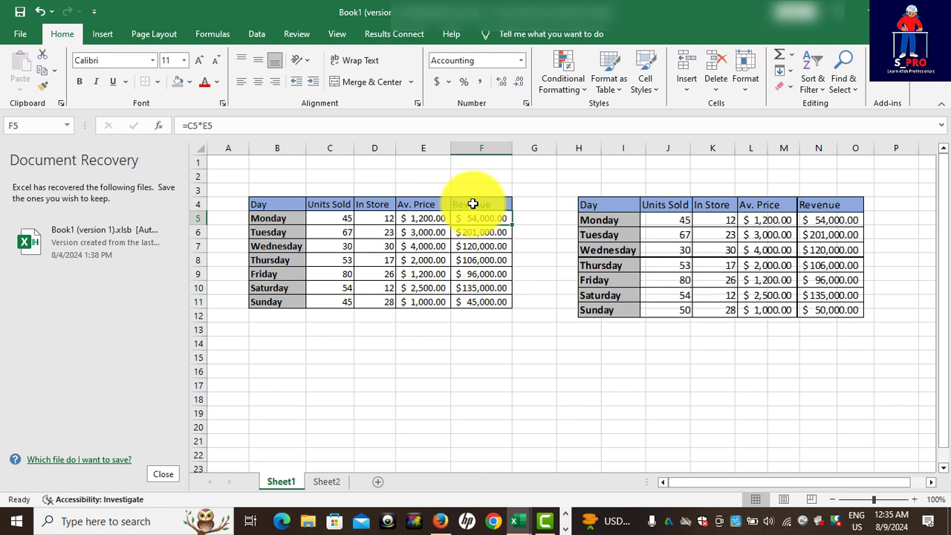
Copy the Revenue column F4:F11 from Sheet1 and paste it at cell G7 on Sheet2
drag(473, 204, 486, 302)
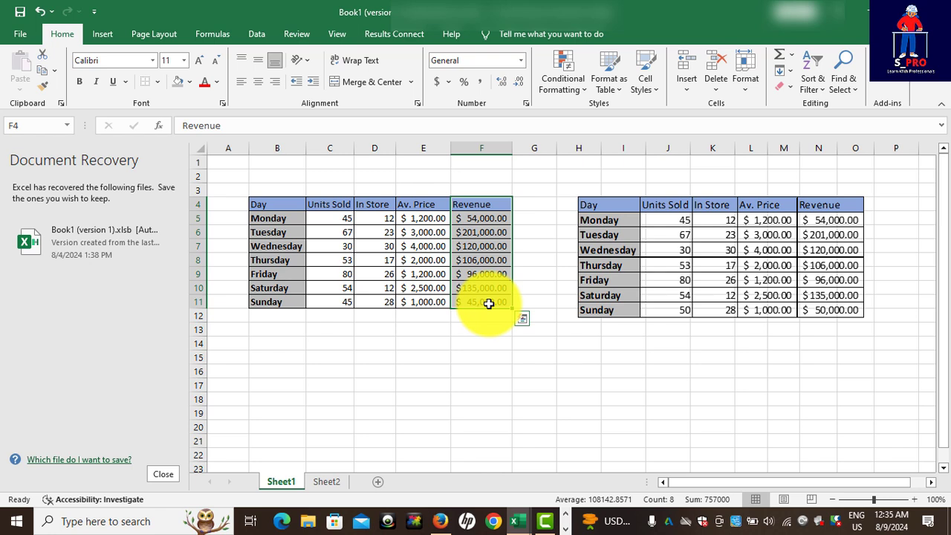
key(ctrl+c)
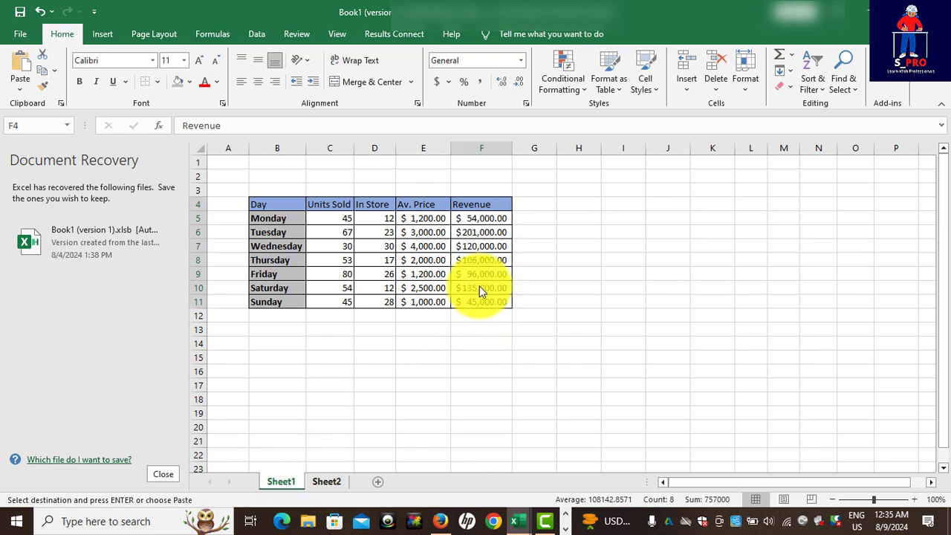
click(328, 482)
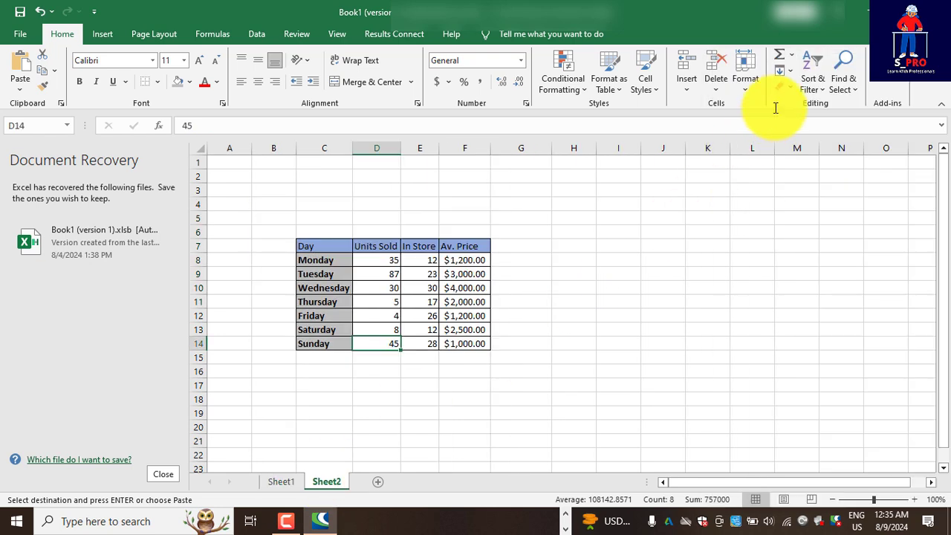
click(511, 248)
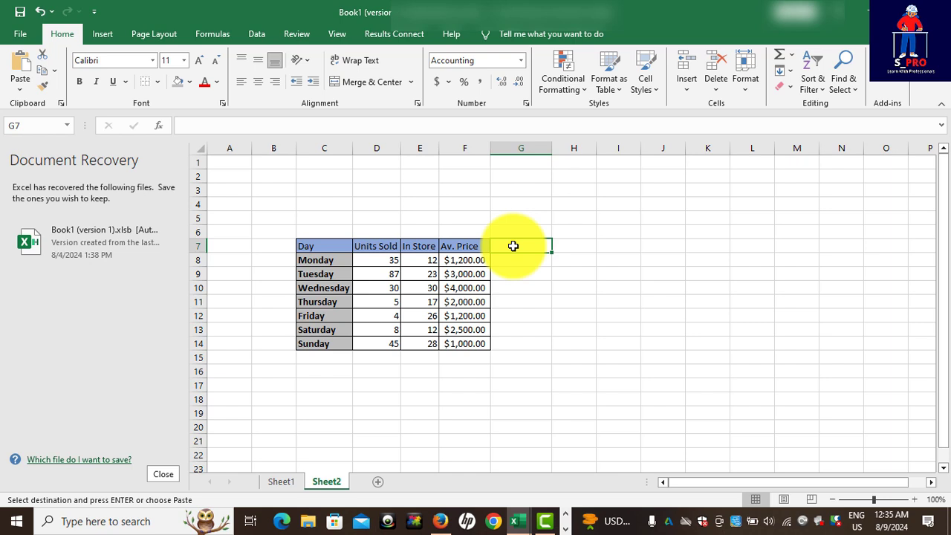
key(ctrl+v)
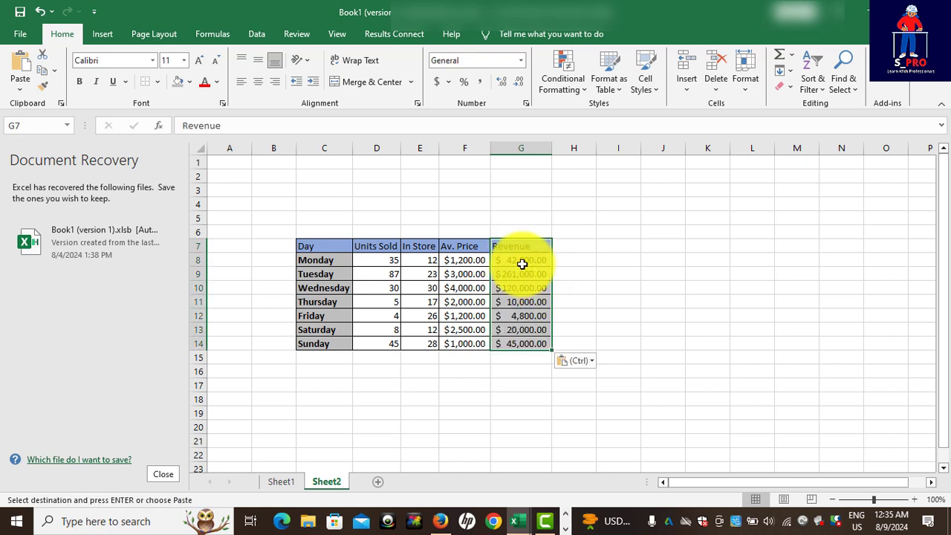
Examine the pasted Revenue formula for Monday in cell G8 on Sheet2 and the cells it references
click(544, 261)
click(612, 286)
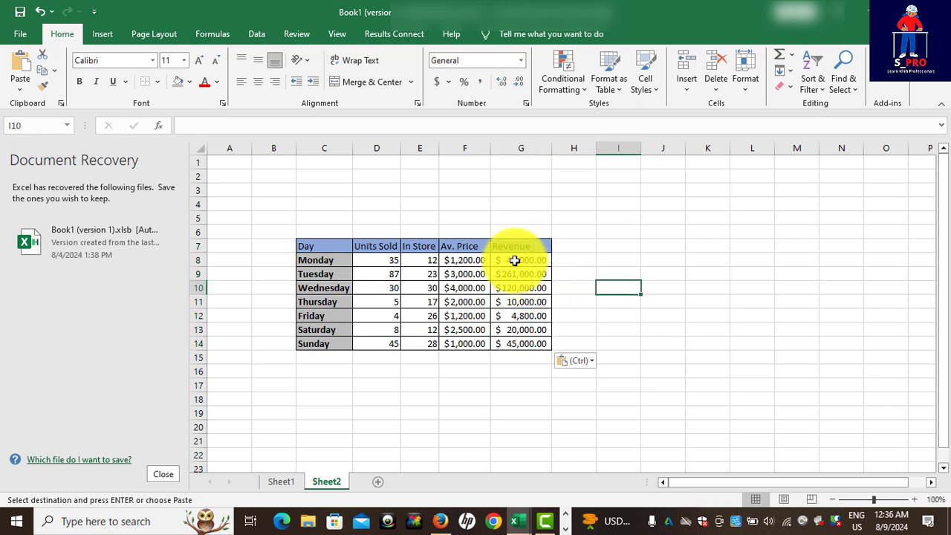
click(514, 261)
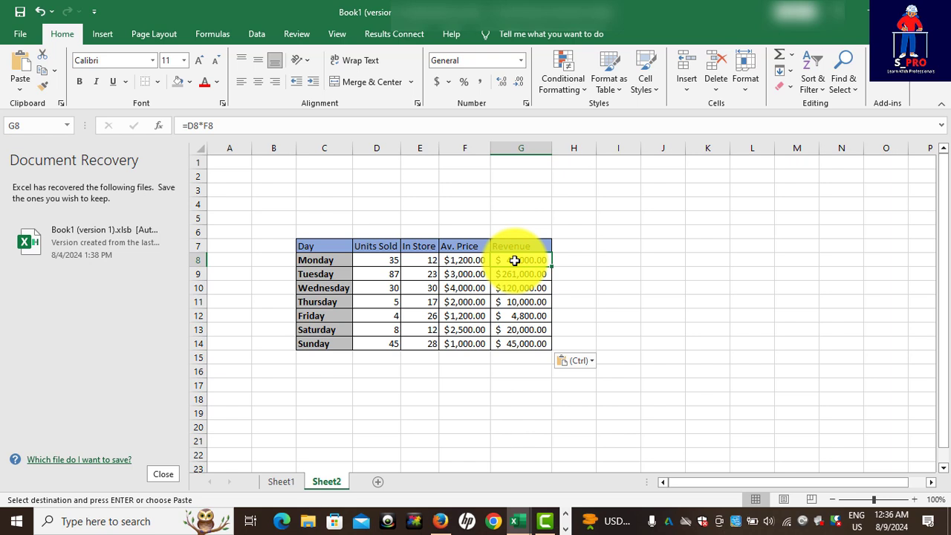
double_click(514, 260)
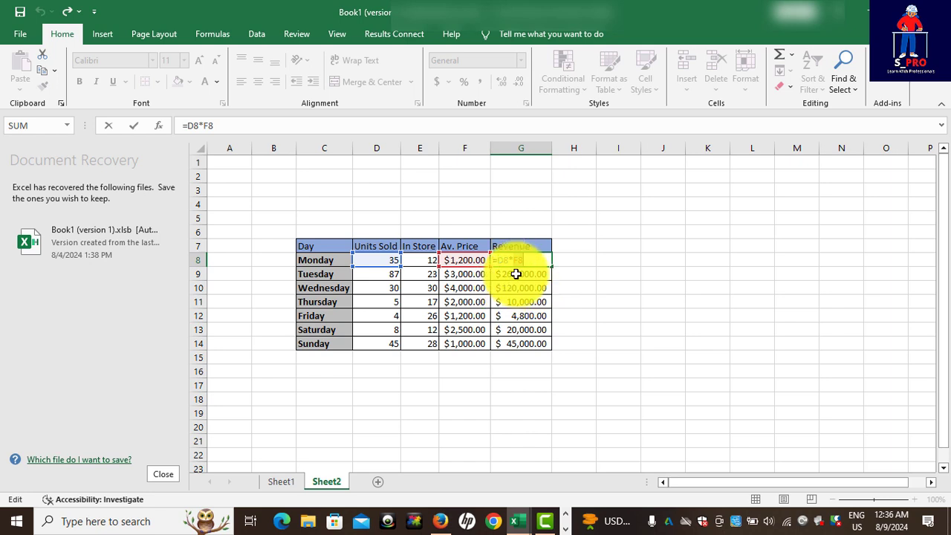
key(Escape)
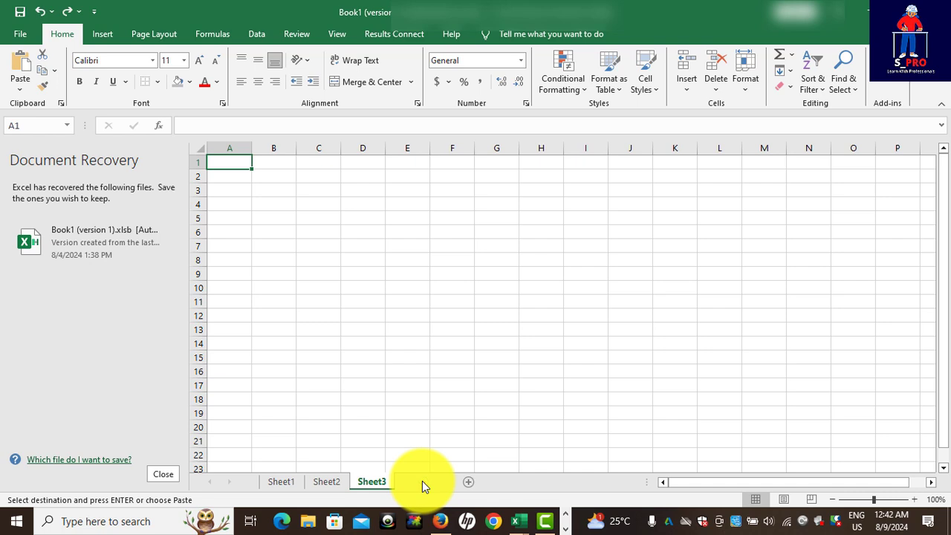
Add two more blank worksheets after Sheet3
click(468, 481)
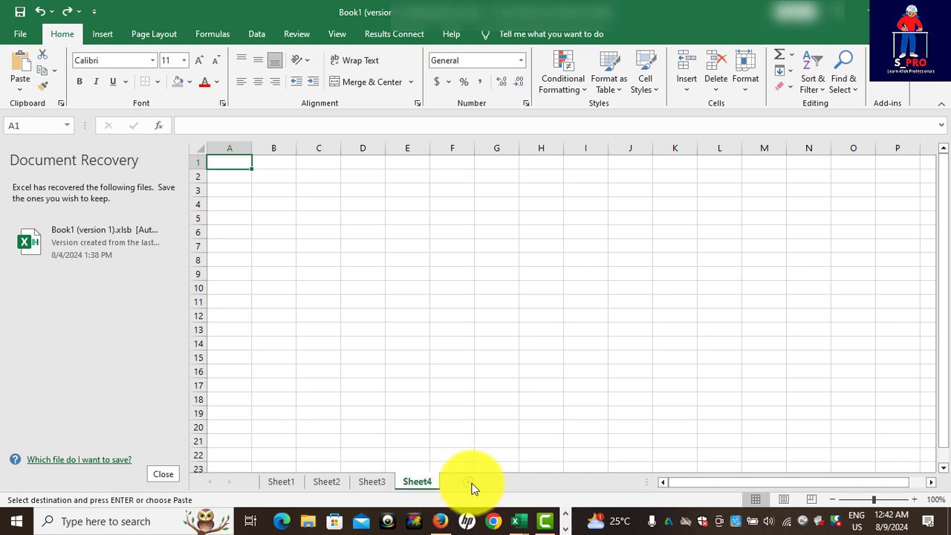
click(468, 479)
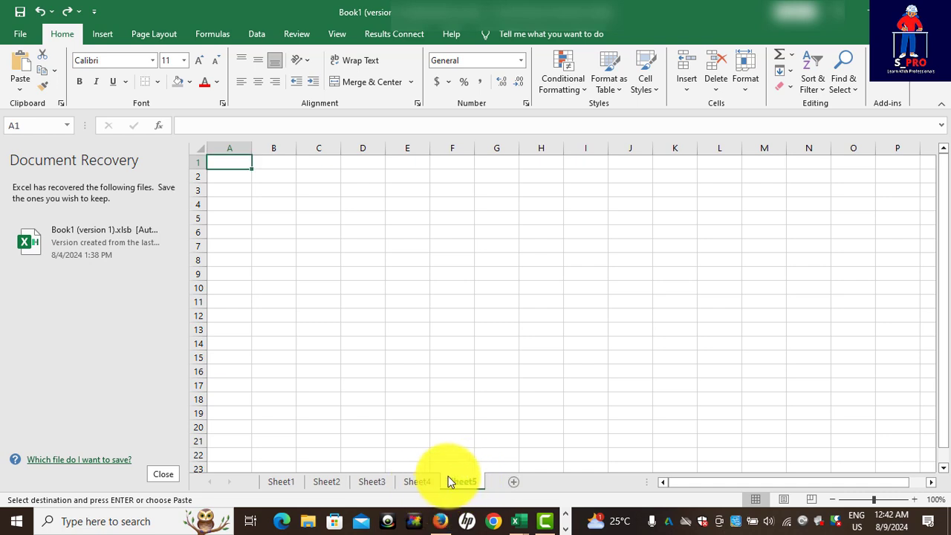
click(417, 486)
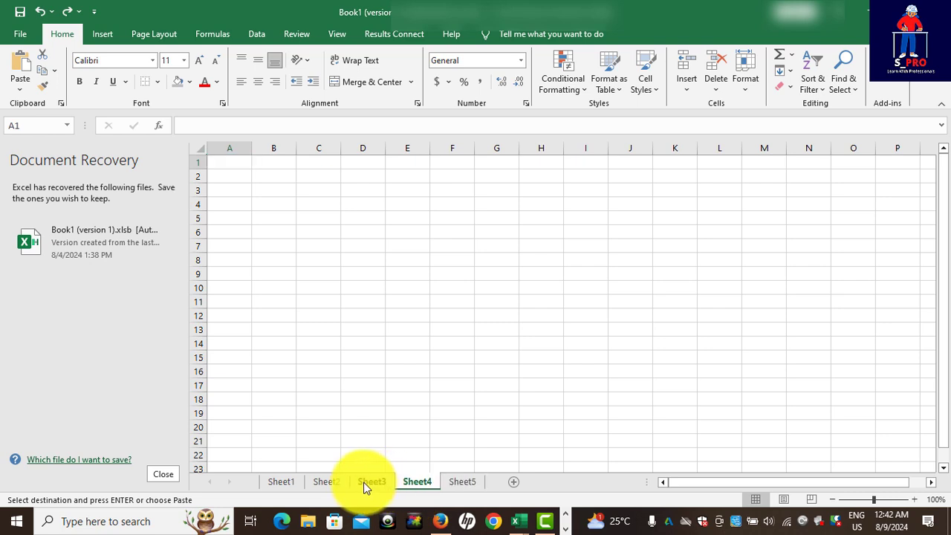
click(329, 481)
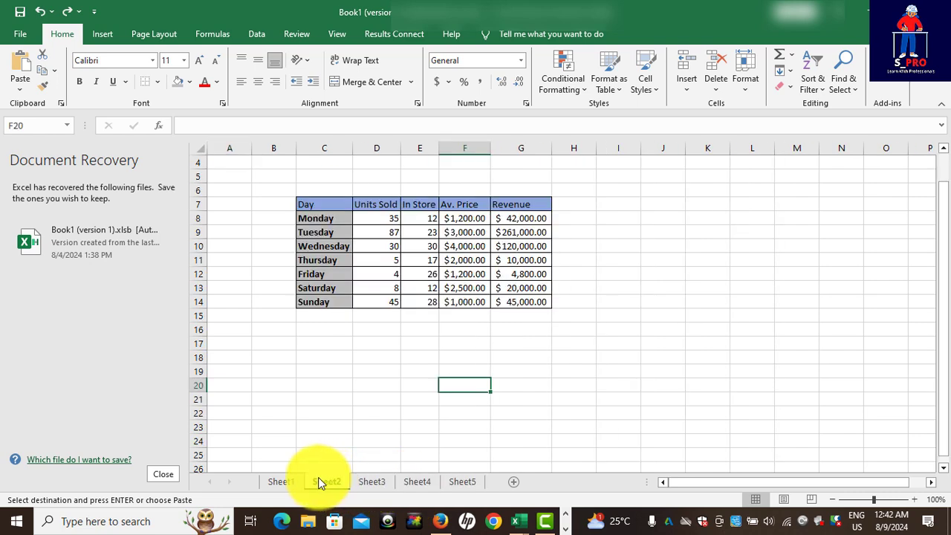
Copy the weekly sales table B4:F11 from Sheet1 and paste it at cell B3 on Sheet3, Sheet4 and Sheet5 as a group
click(283, 483)
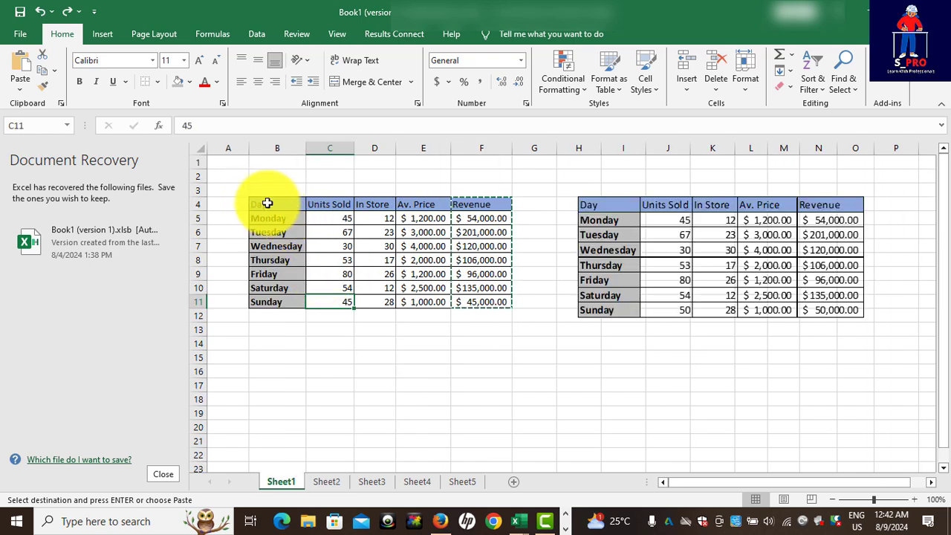
drag(258, 205, 475, 304)
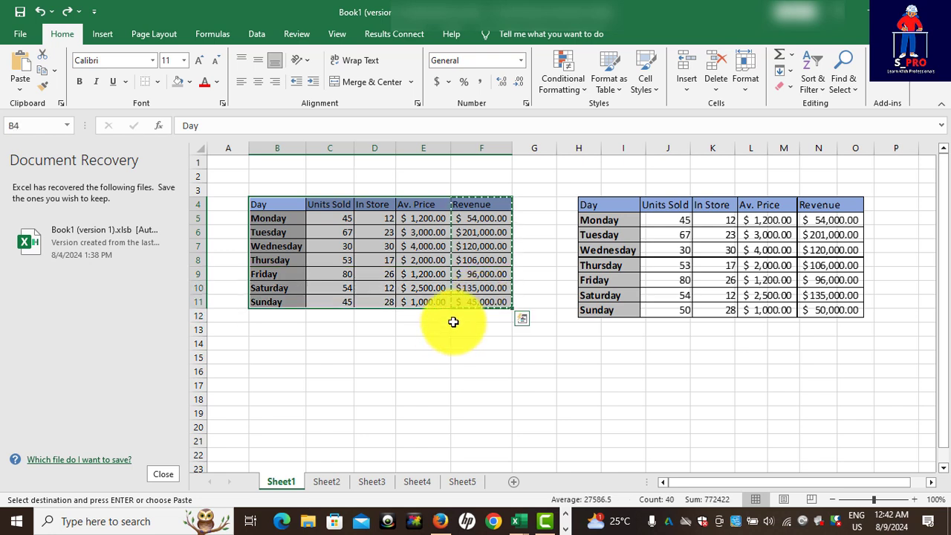
key(ctrl+c)
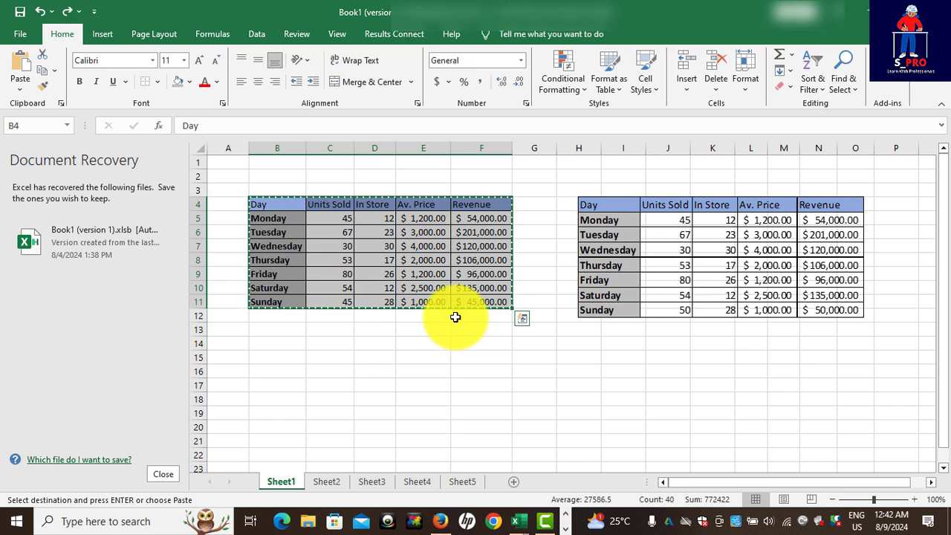
click(368, 481)
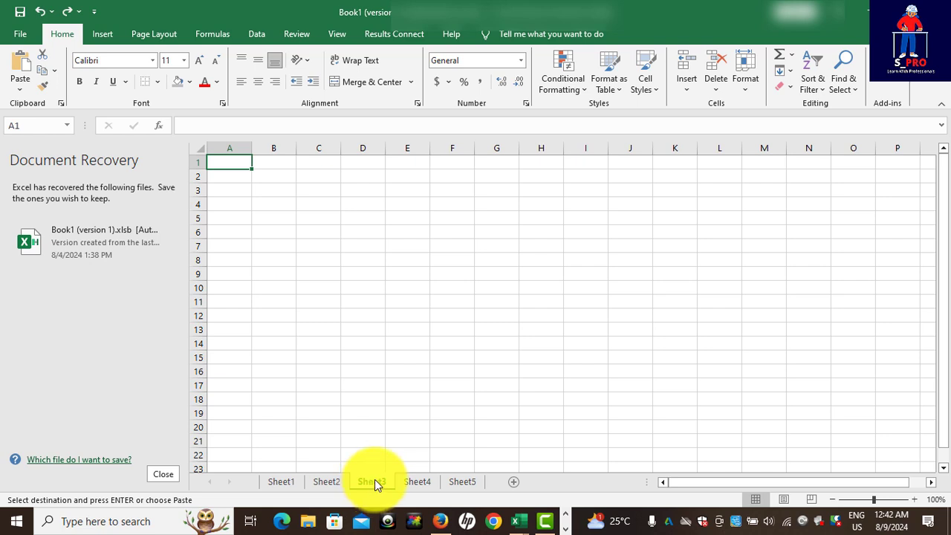
shift+click(446, 481)
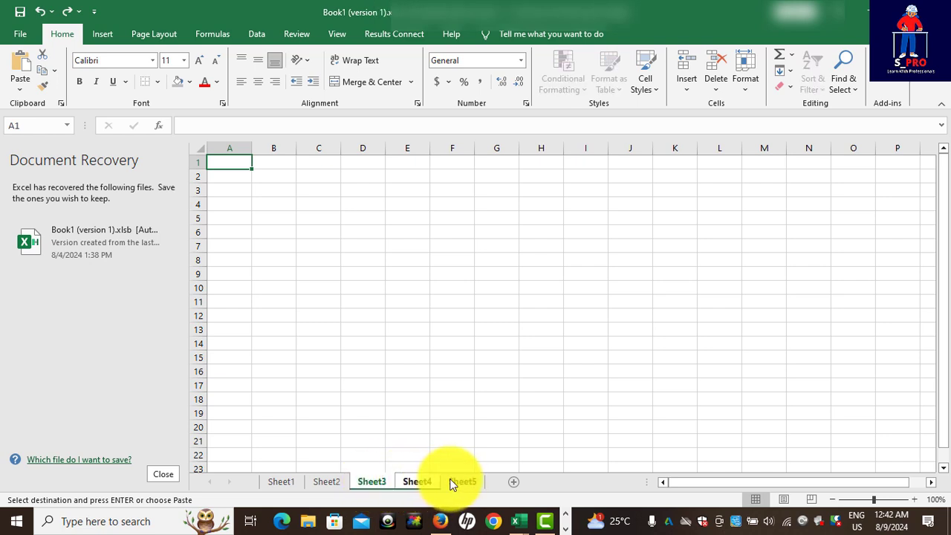
click(279, 191)
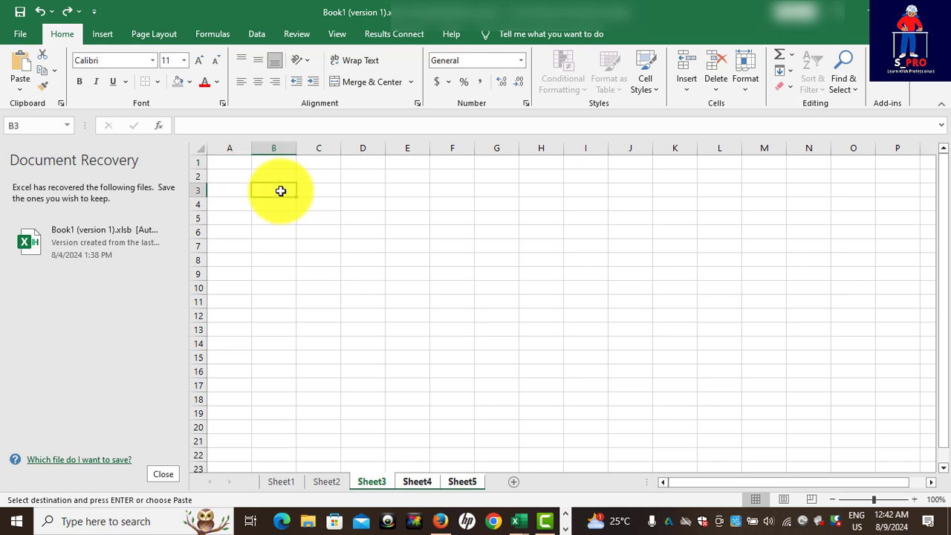
key(ctrl+v)
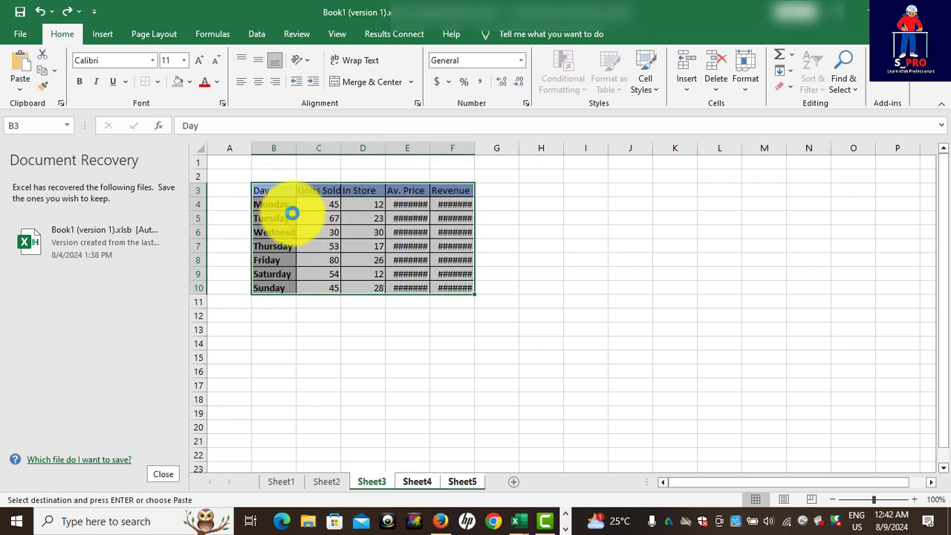
Deselect the pasted table and display Sheet4 within the sheet group to check its copy
click(401, 338)
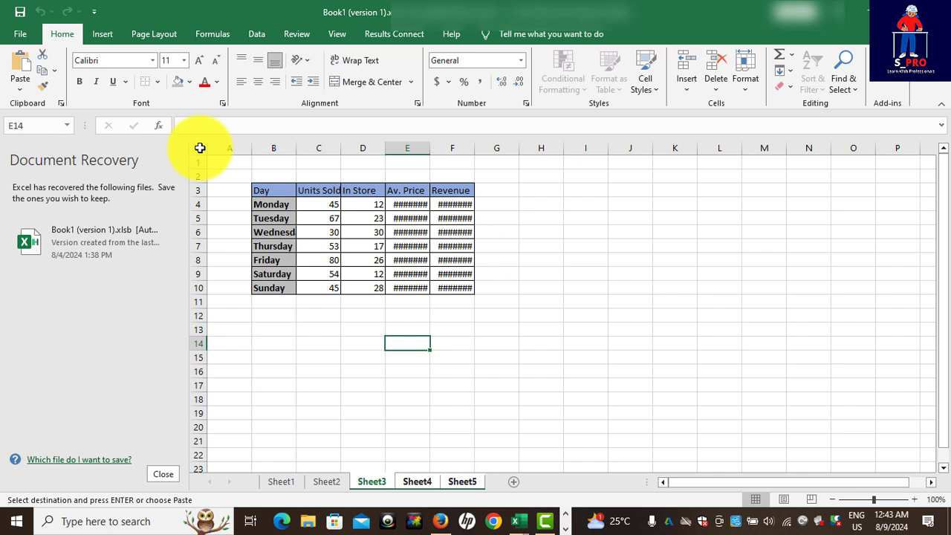
ctrl+click(418, 481)
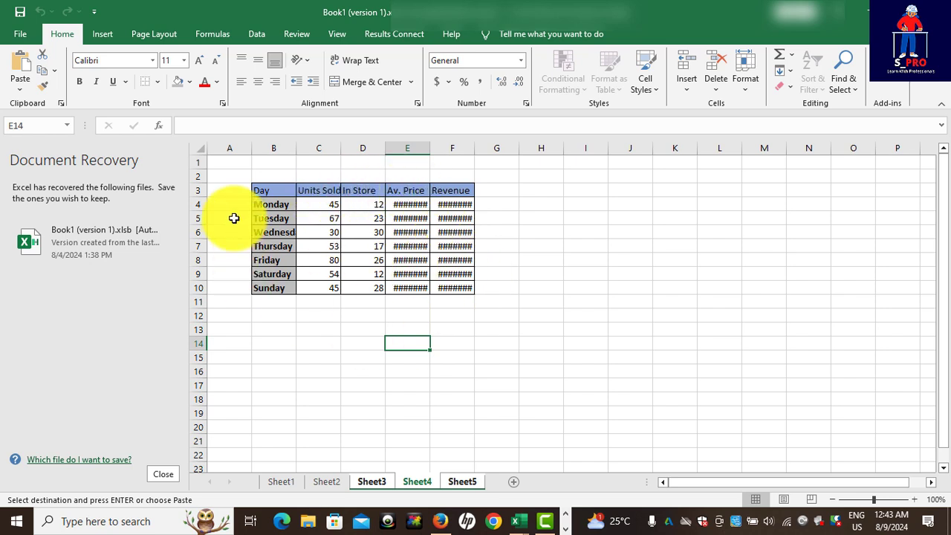
AutoFit the column widths of all columns on the grouped Sheet3, Sheet4 and Sheet5
ctrl+click(463, 481)
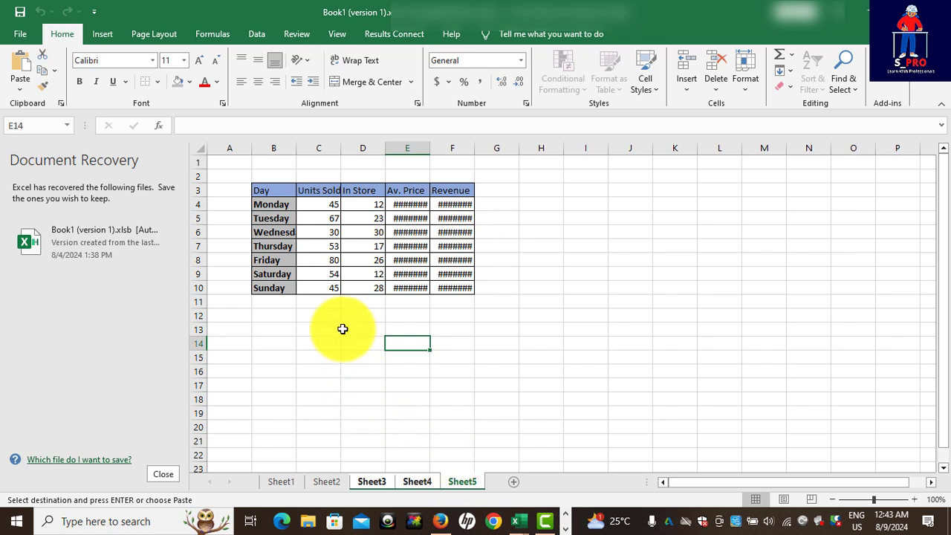
click(372, 482)
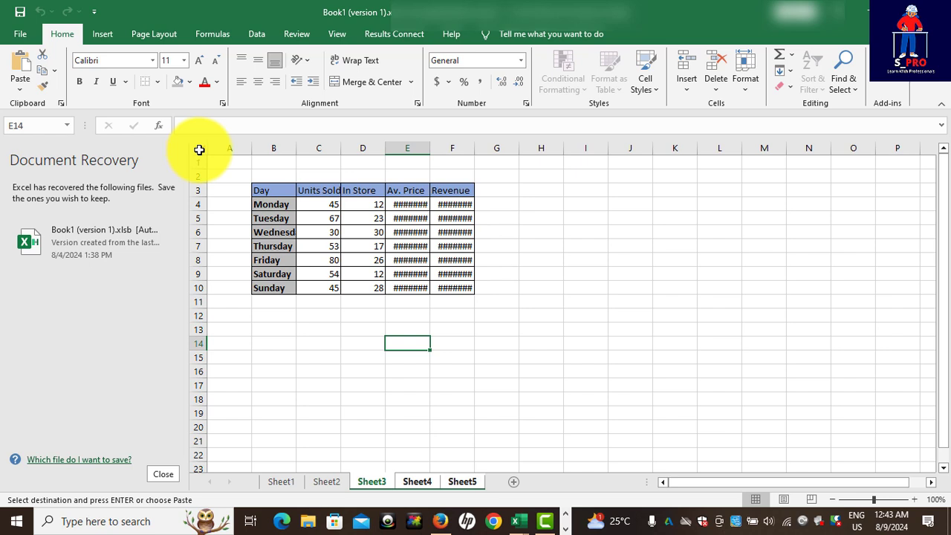
click(199, 149)
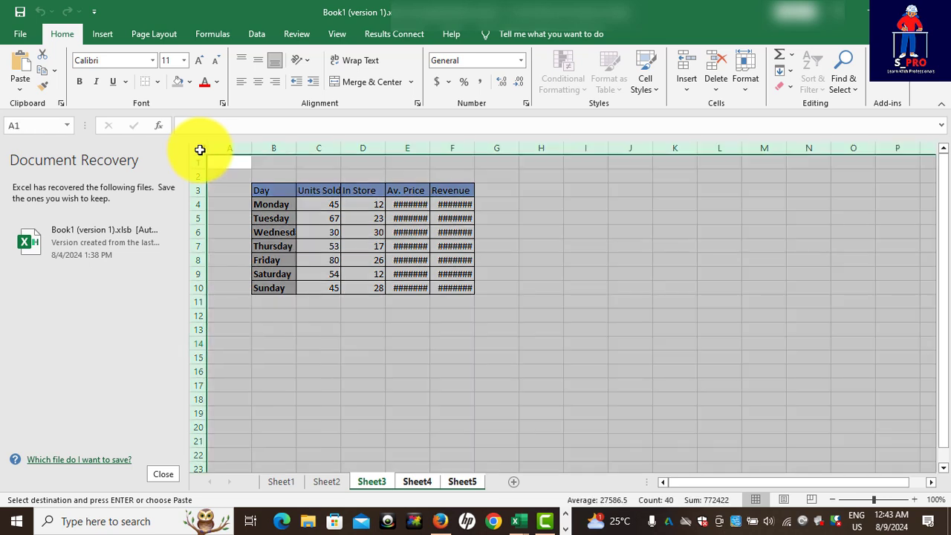
click(297, 149)
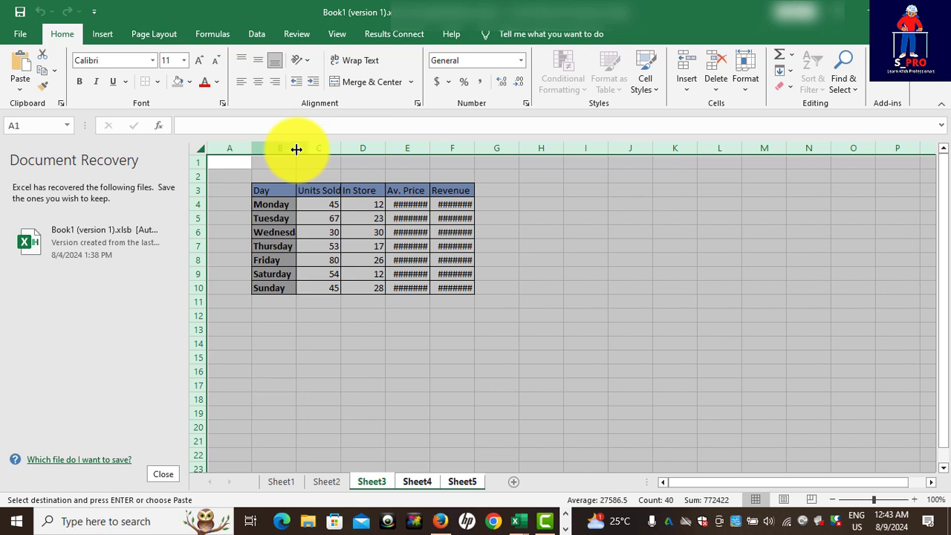
double_click(297, 149)
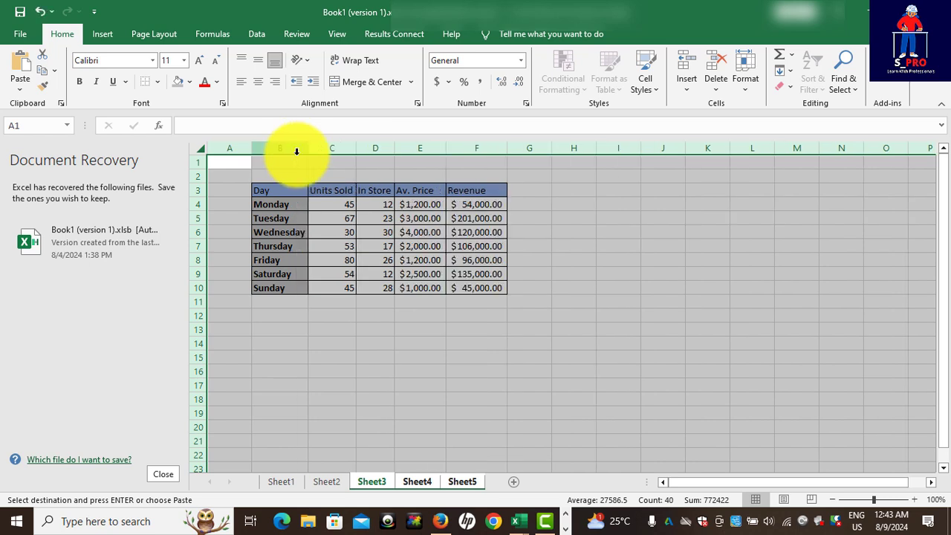
Review the resized tables on Sheet3, Sheet4 and Sheet5, and ungroup the sheets by displaying Sheet2
click(410, 483)
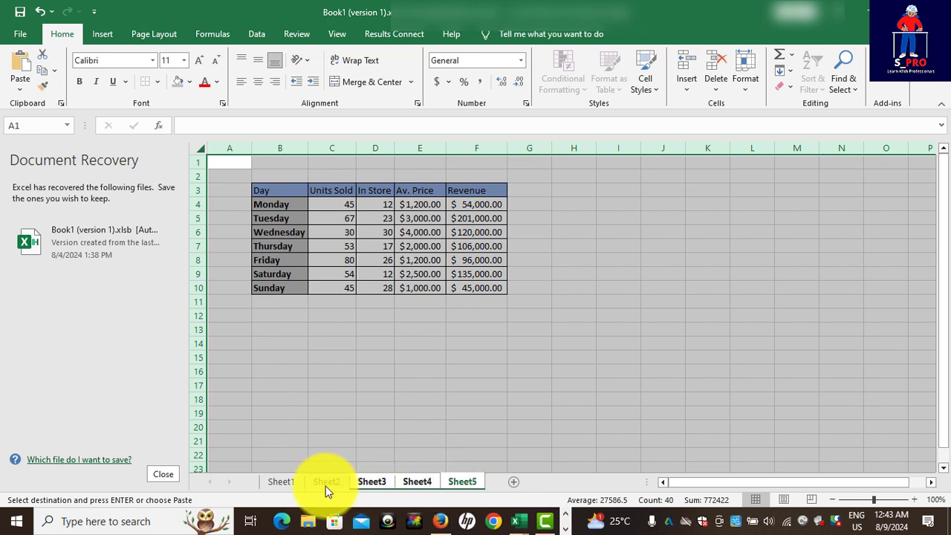
shift+click(464, 482)
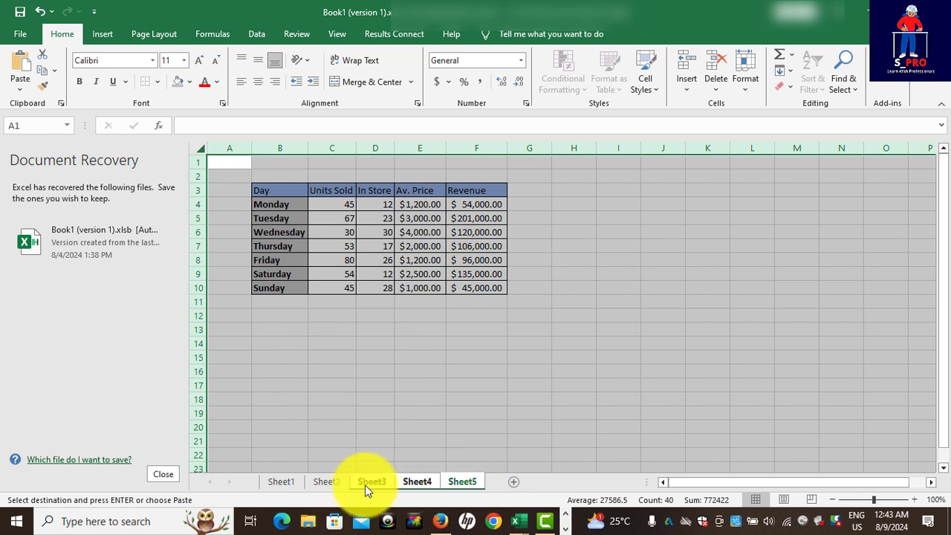
ctrl+click(325, 483)
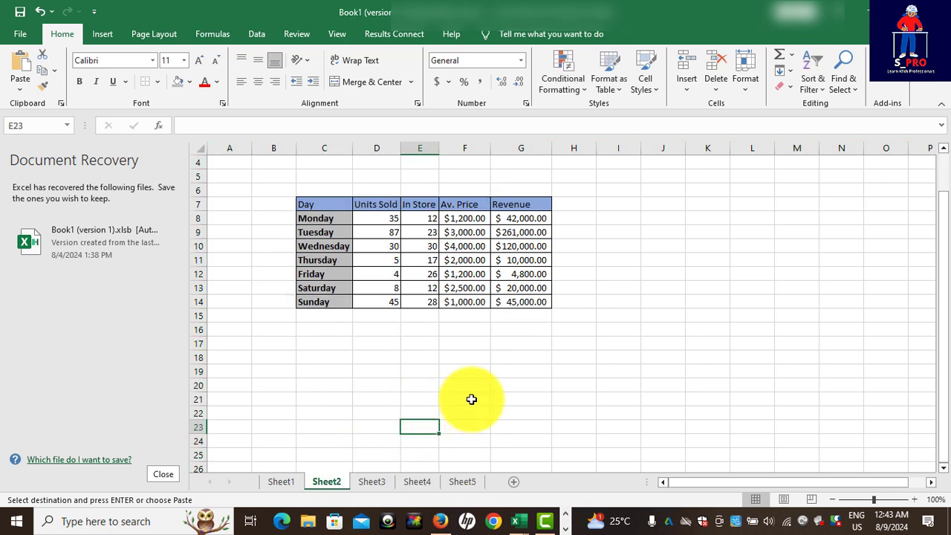
click(471, 398)
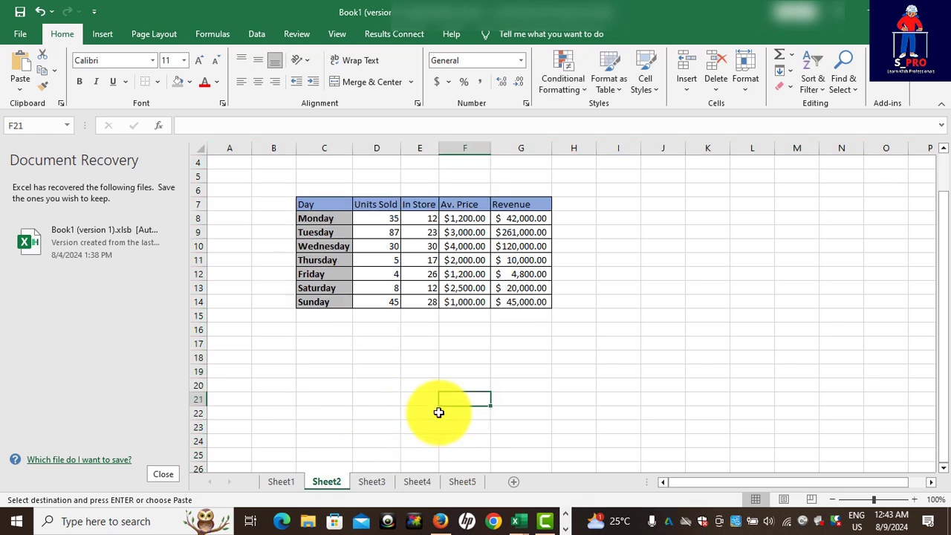
ctrl+click(371, 483)
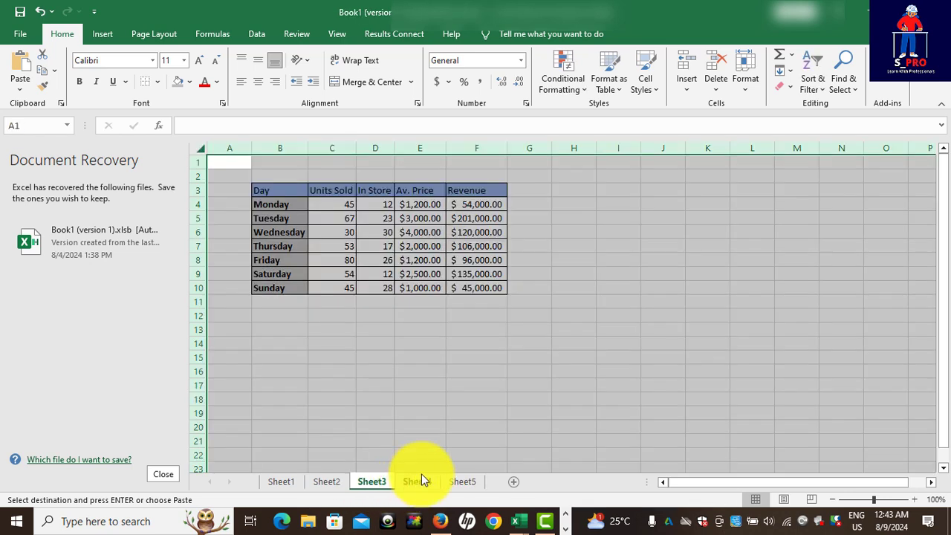
ctrl+click(418, 481)
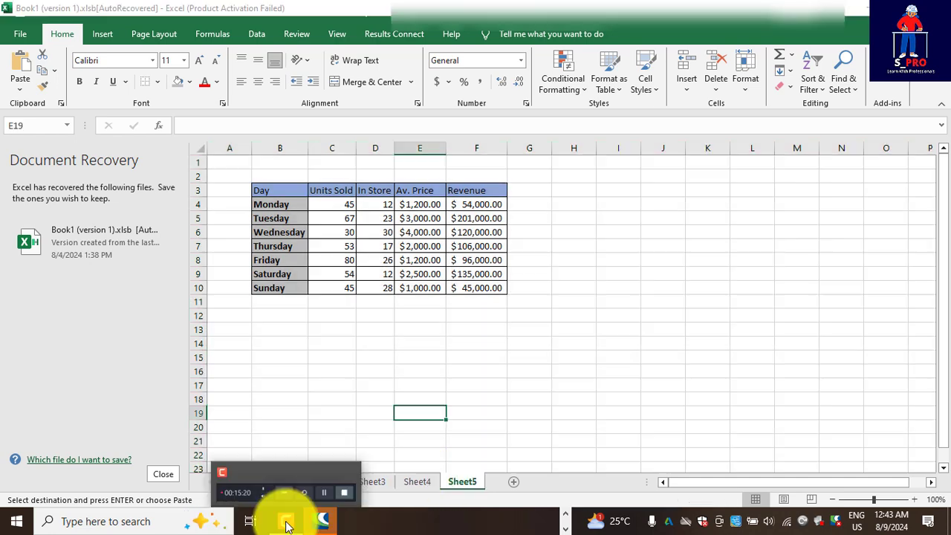
click(287, 524)
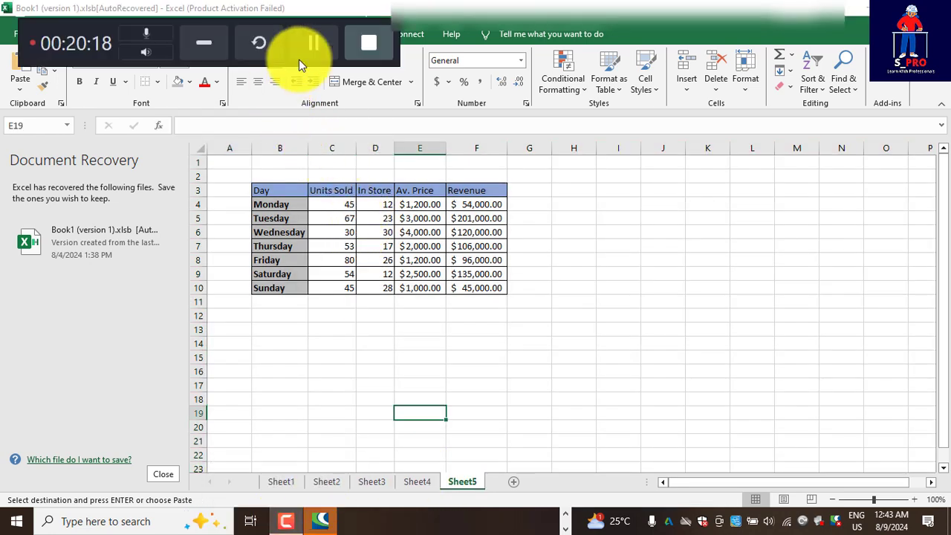
click(302, 50)
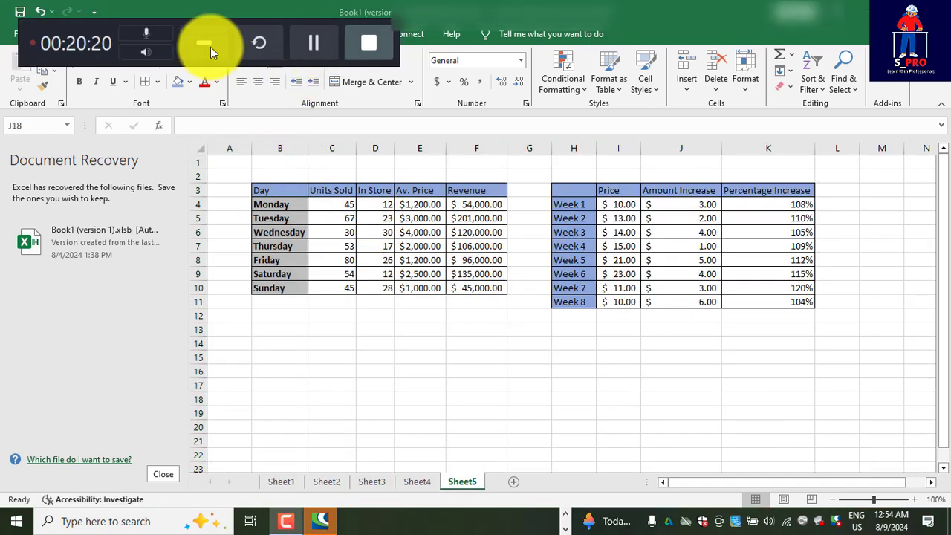
click(207, 46)
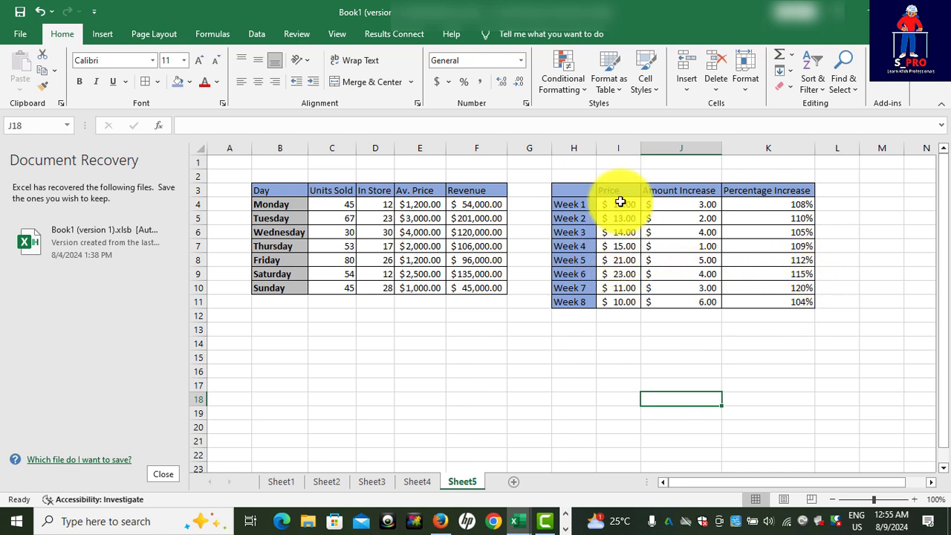
Copy the Price values I4:I11 and add them to the Amount Increase values from J4 using Paste Special with the Add operation
drag(620, 202, 620, 295)
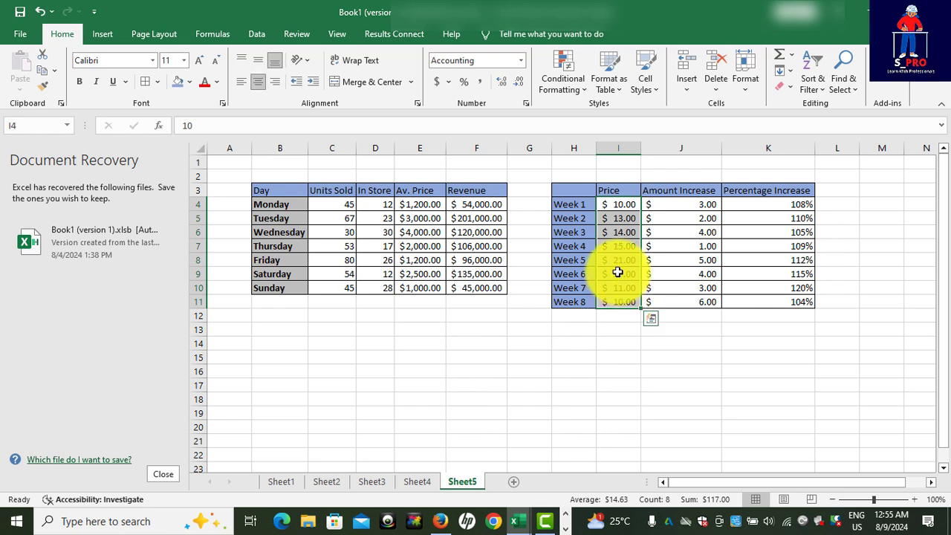
key(ctrl+c)
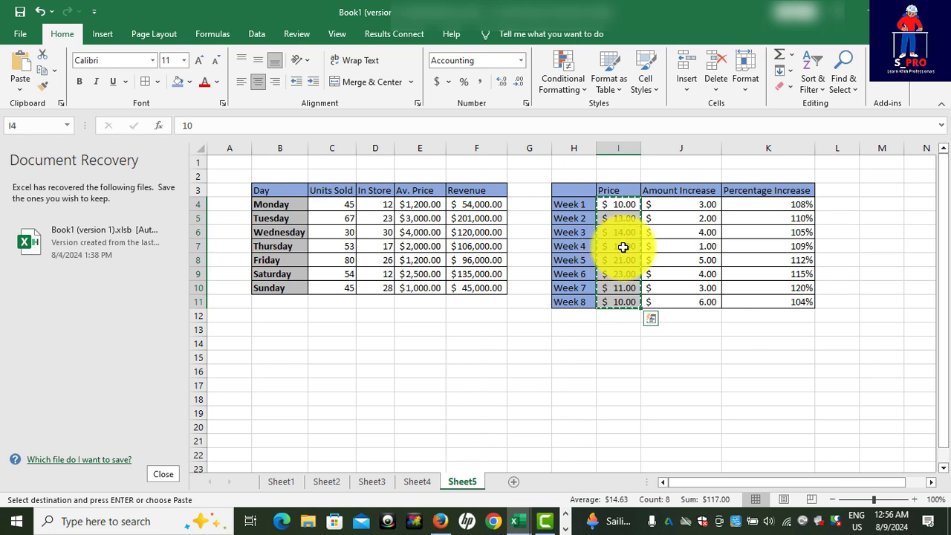
click(701, 205)
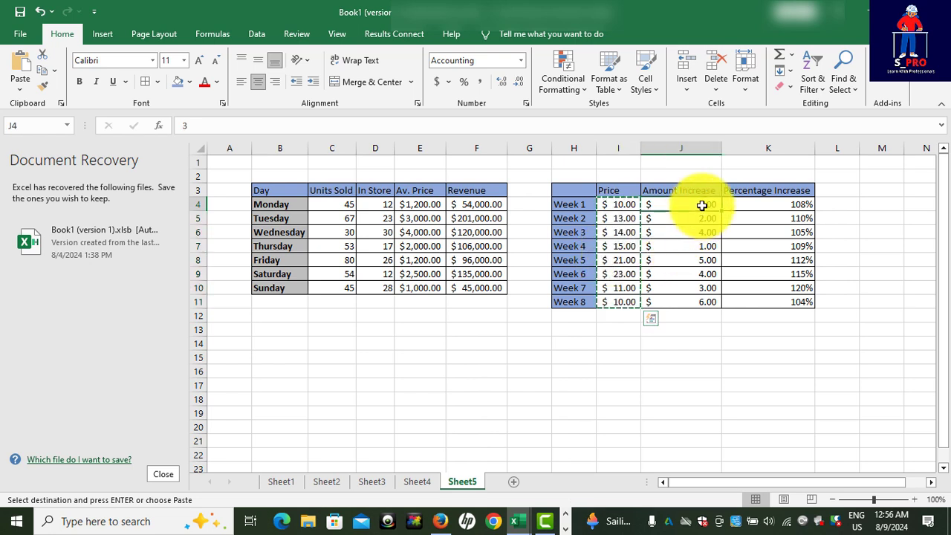
click(25, 91)
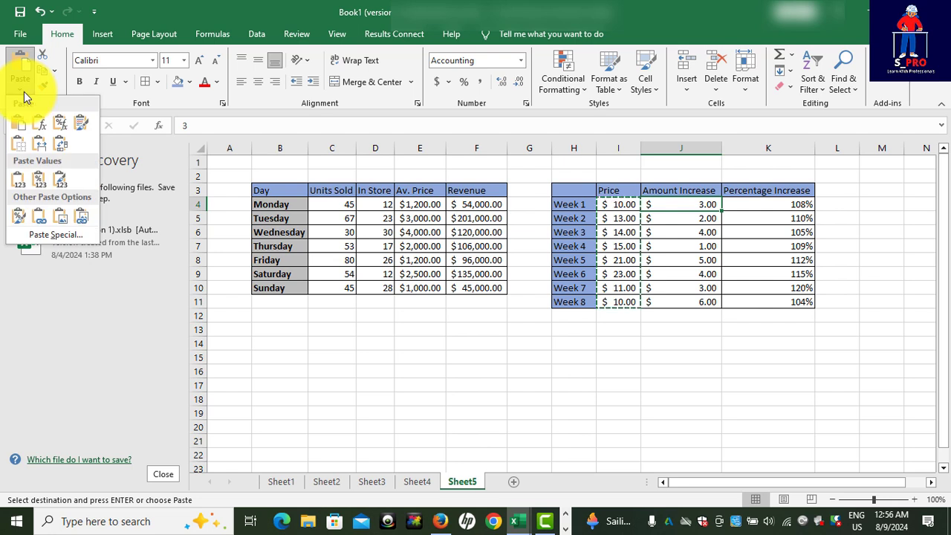
click(50, 236)
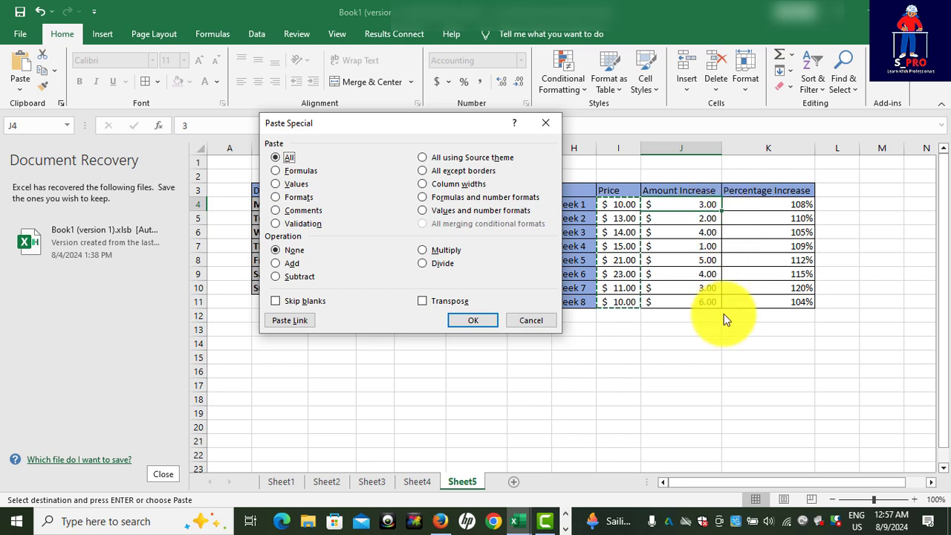
click(275, 263)
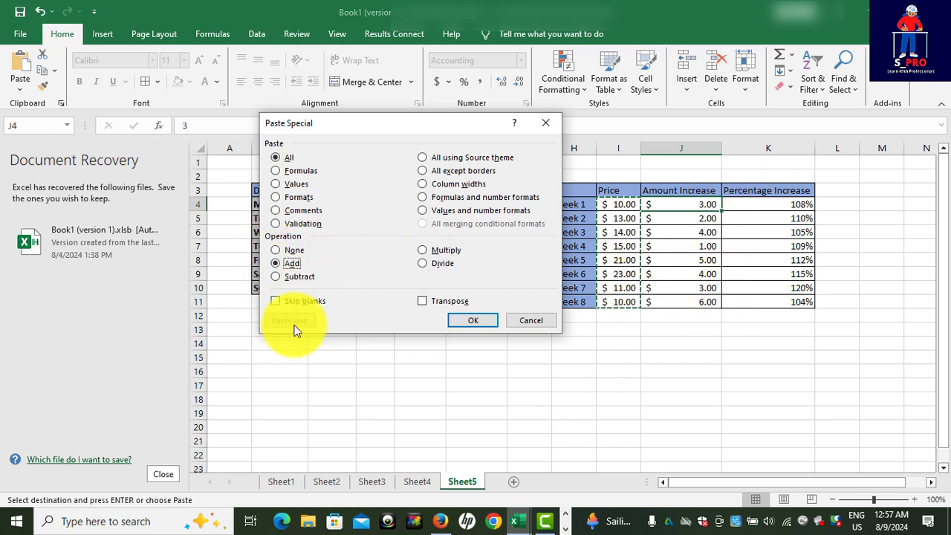
click(472, 322)
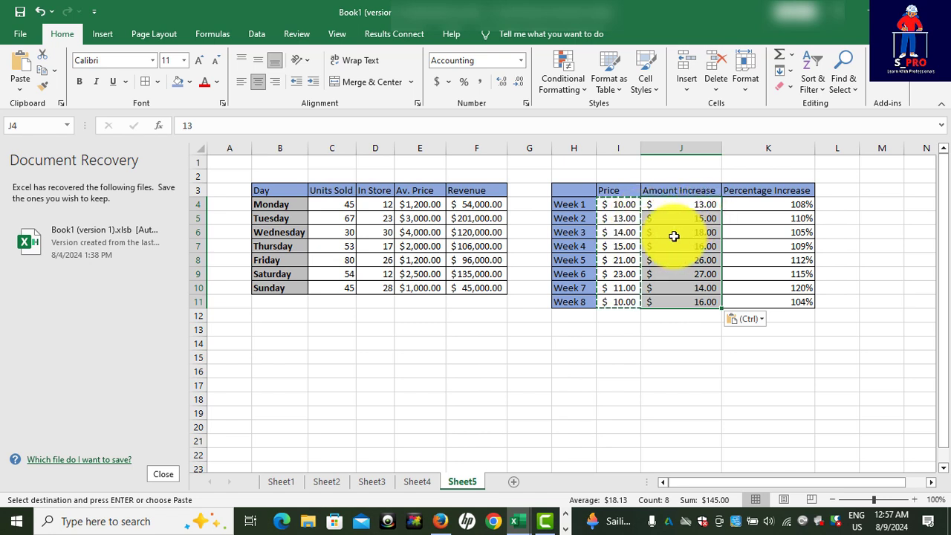
click(683, 369)
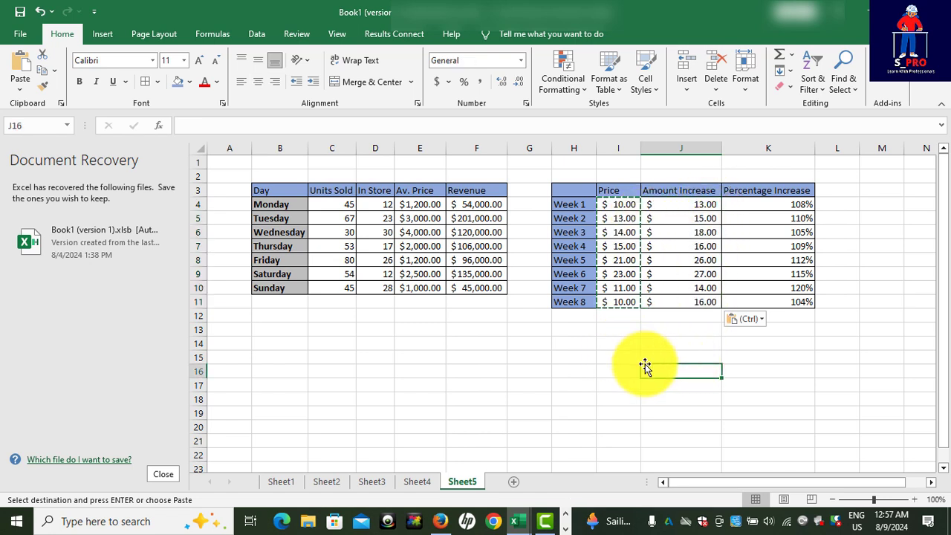
click(584, 342)
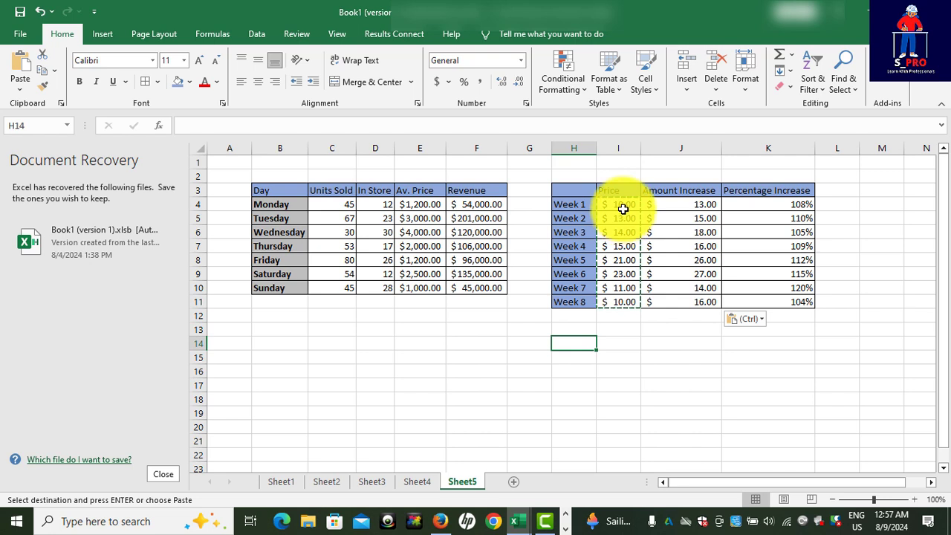
Copy the Price values I4:I11 again and multiply the Percentage Increase values from K4 by them using Paste Special with the Multiply operation
drag(623, 209, 622, 301)
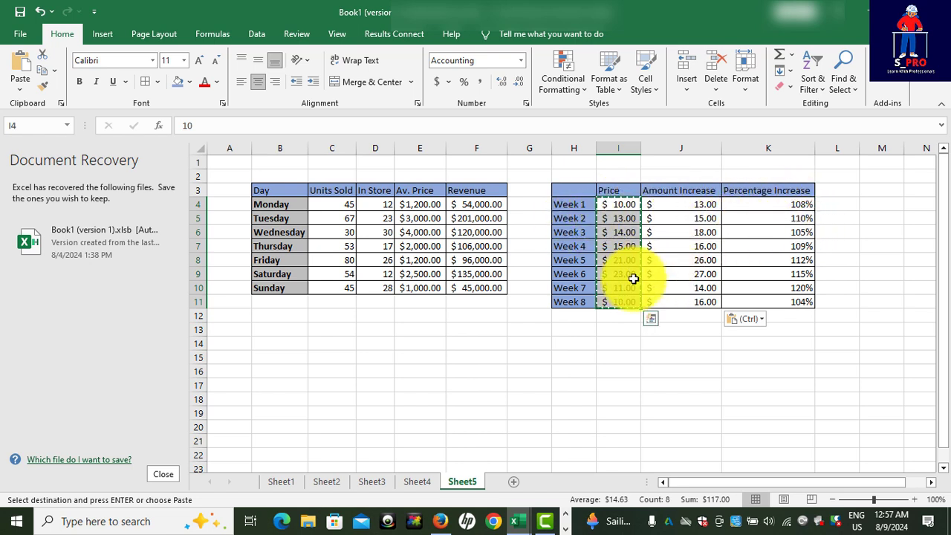
key(Escape)
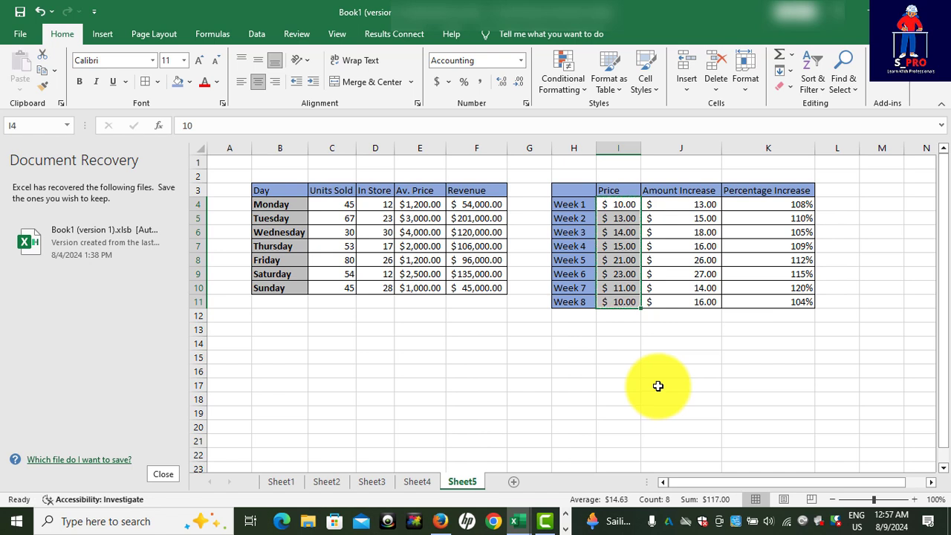
click(657, 385)
drag(617, 206, 618, 298)
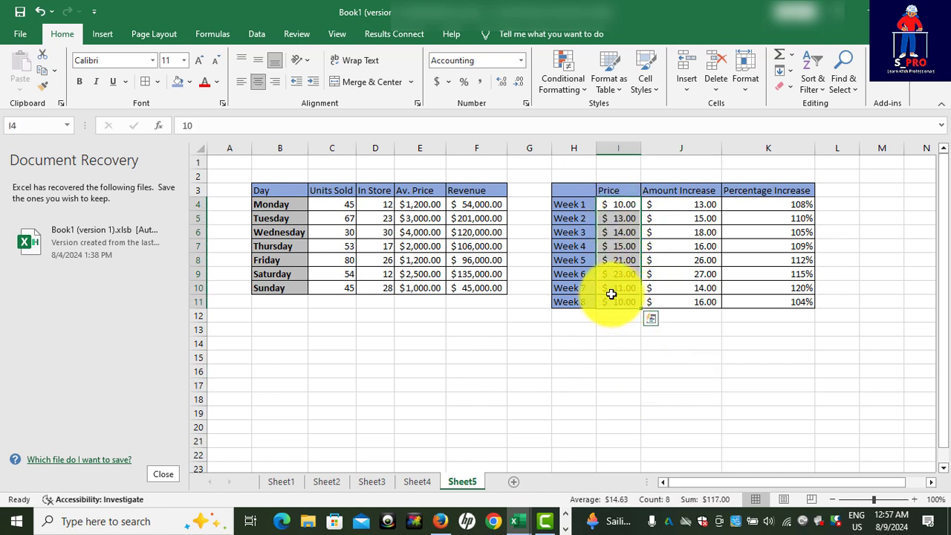
key(ctrl+c)
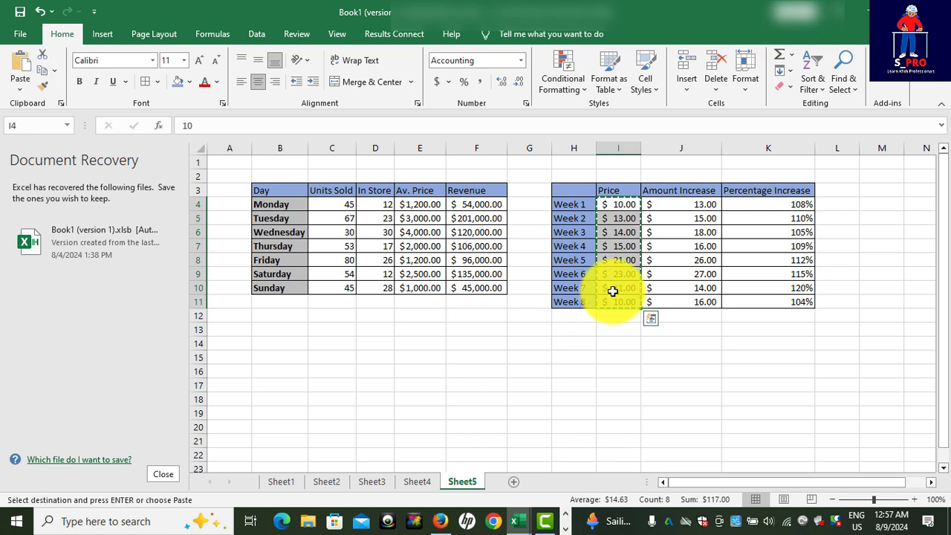
click(798, 203)
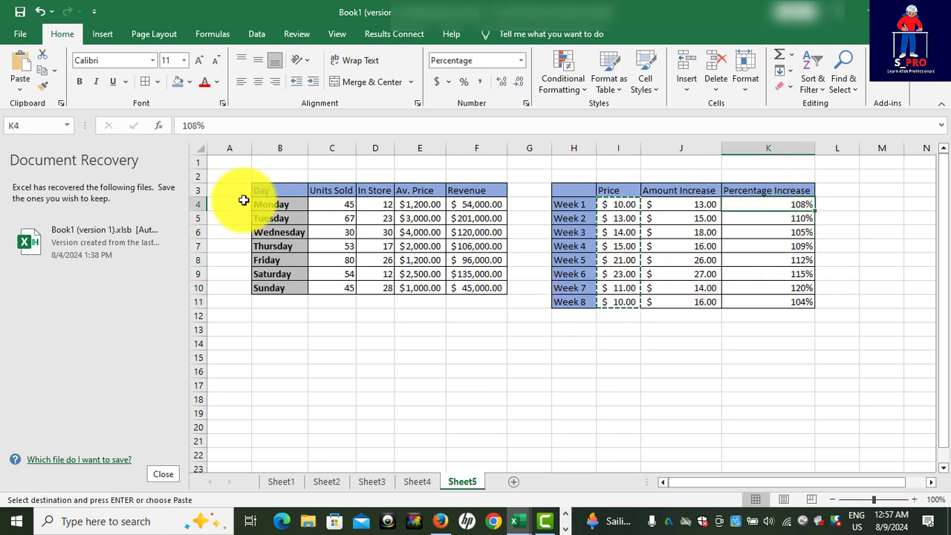
click(23, 87)
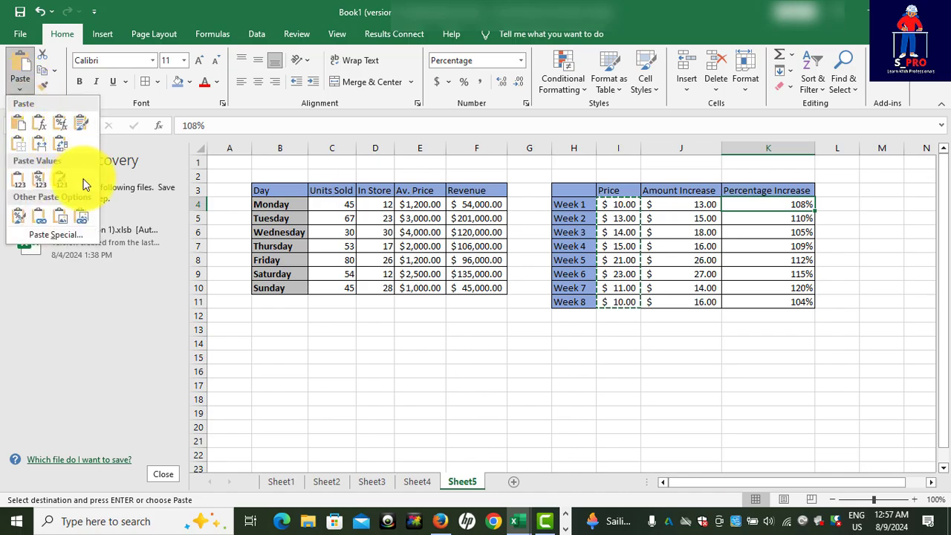
click(51, 235)
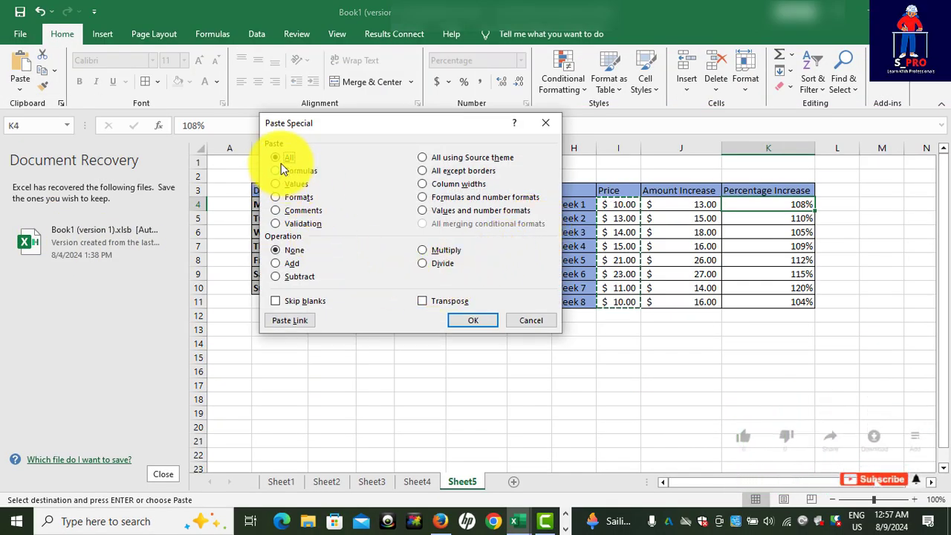
click(424, 250)
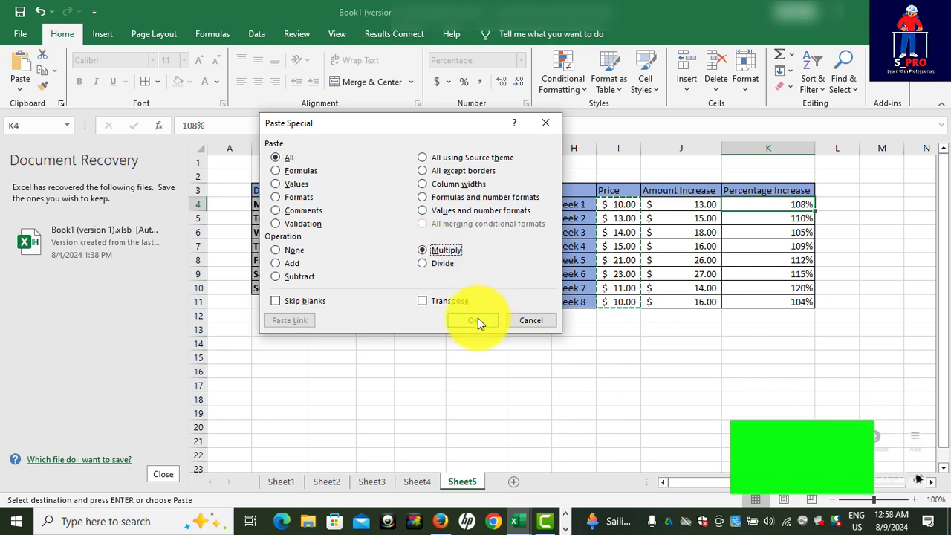
click(477, 320)
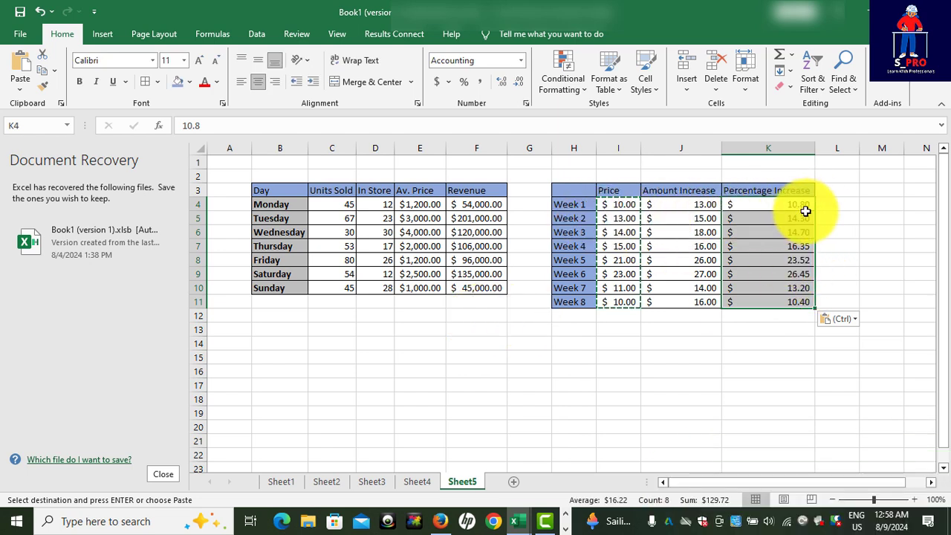
click(730, 345)
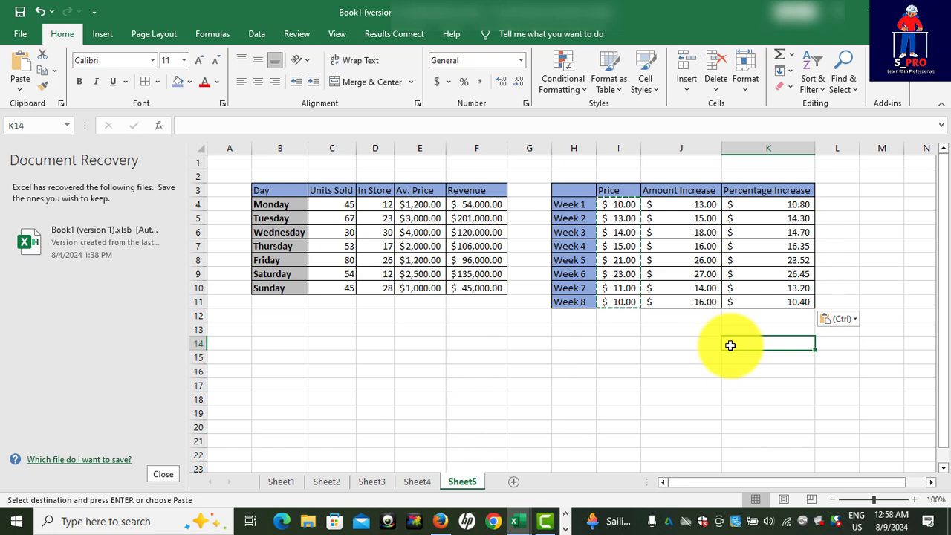